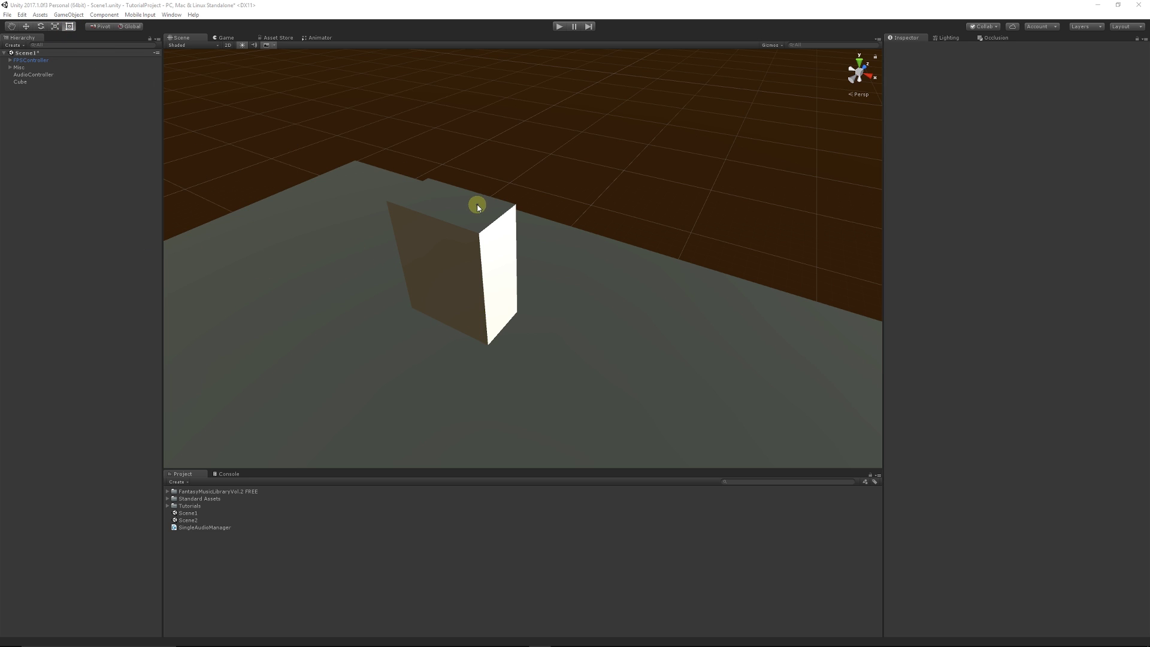
Select the Cube and drag its X scale handle to widen it to Scale X 4.396418.
left_click(452, 254)
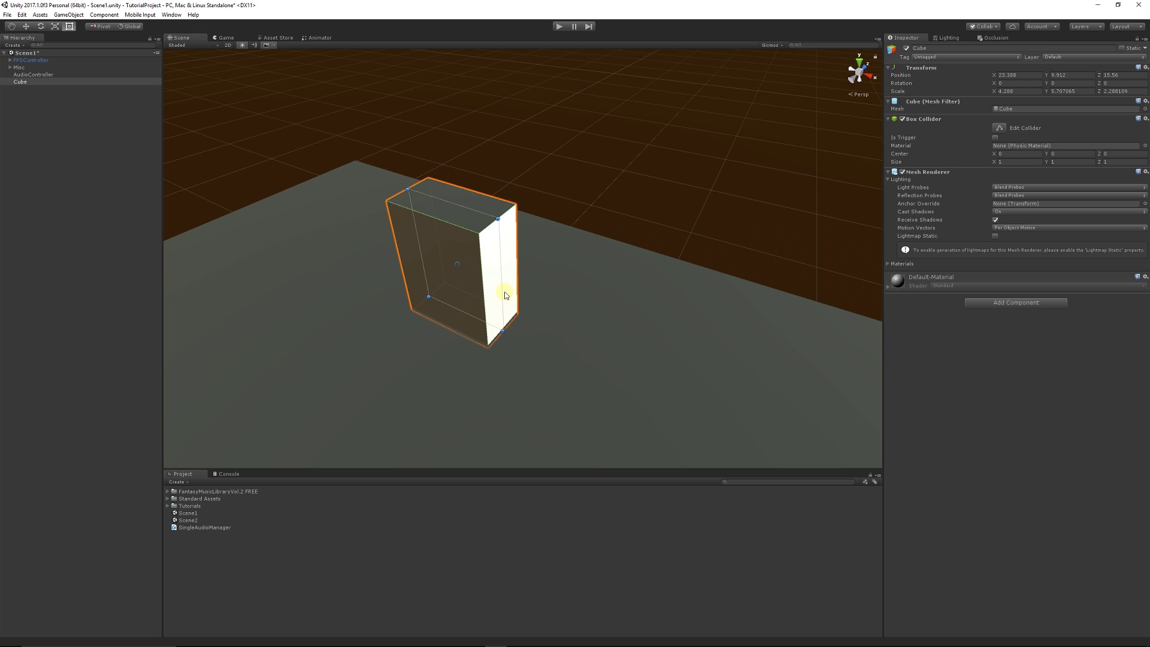
left_click_drag(502, 292, 554, 314)
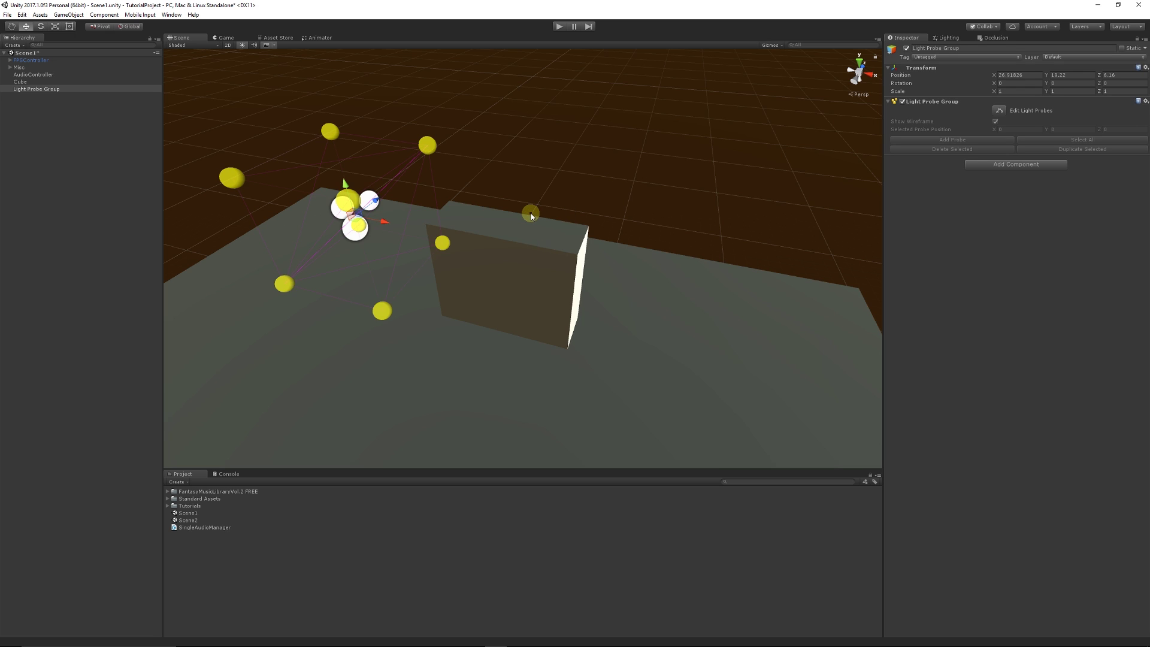
left_click(782, 46)
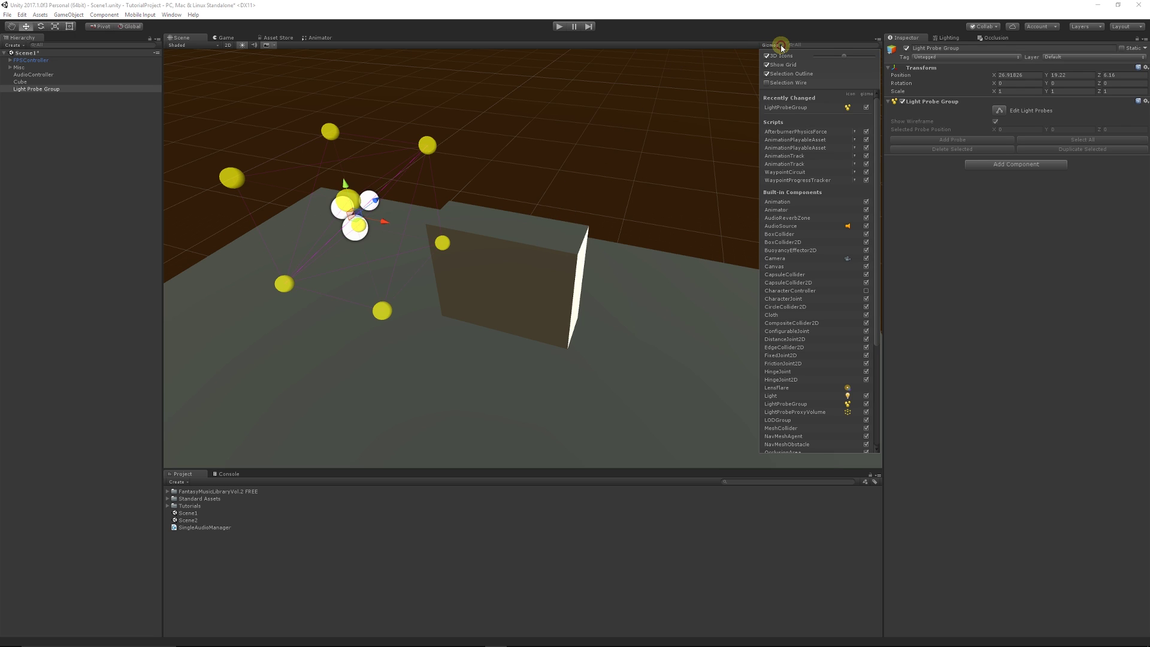
left_click(866, 403)
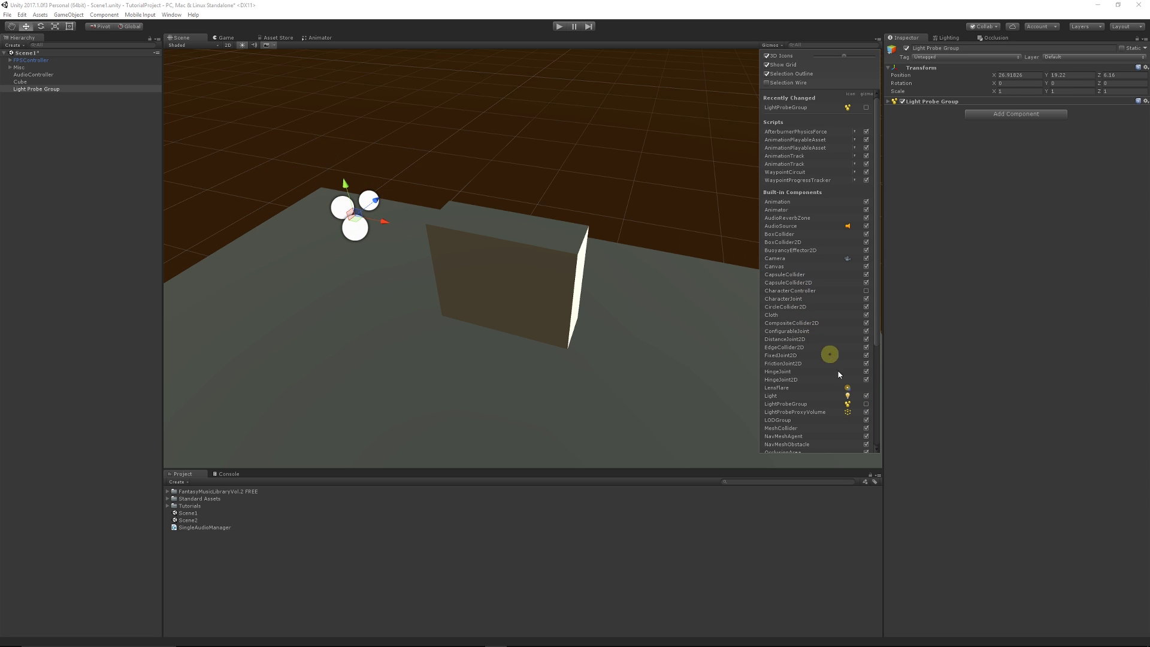
left_click(866, 404)
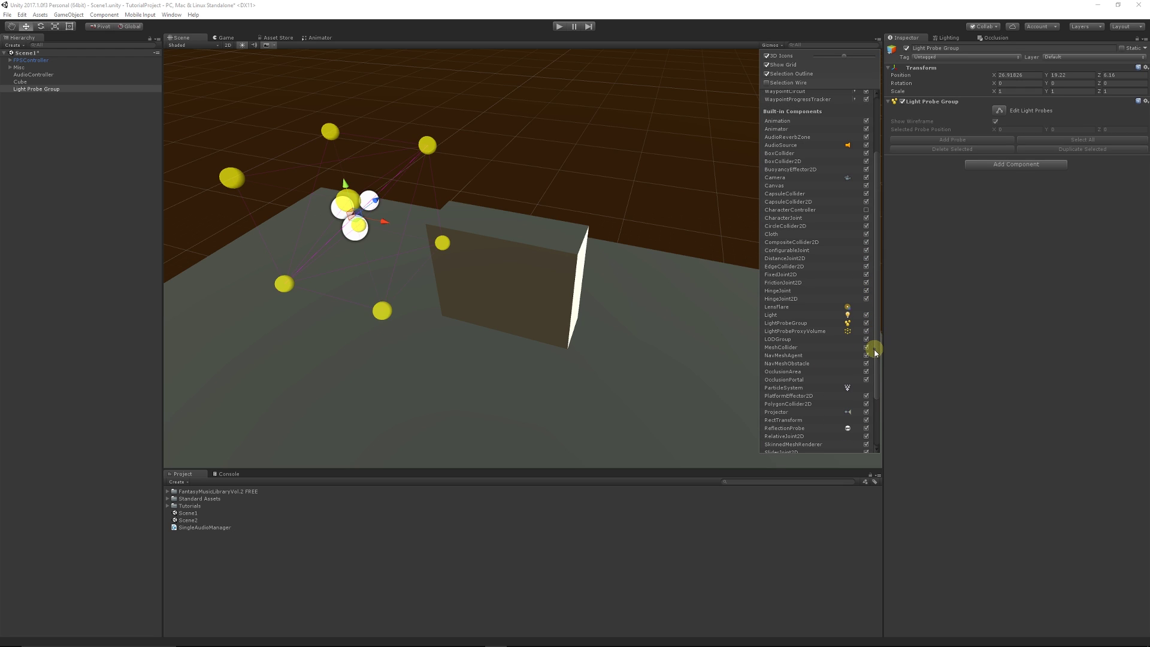
scroll(871, 348, "down", 5)
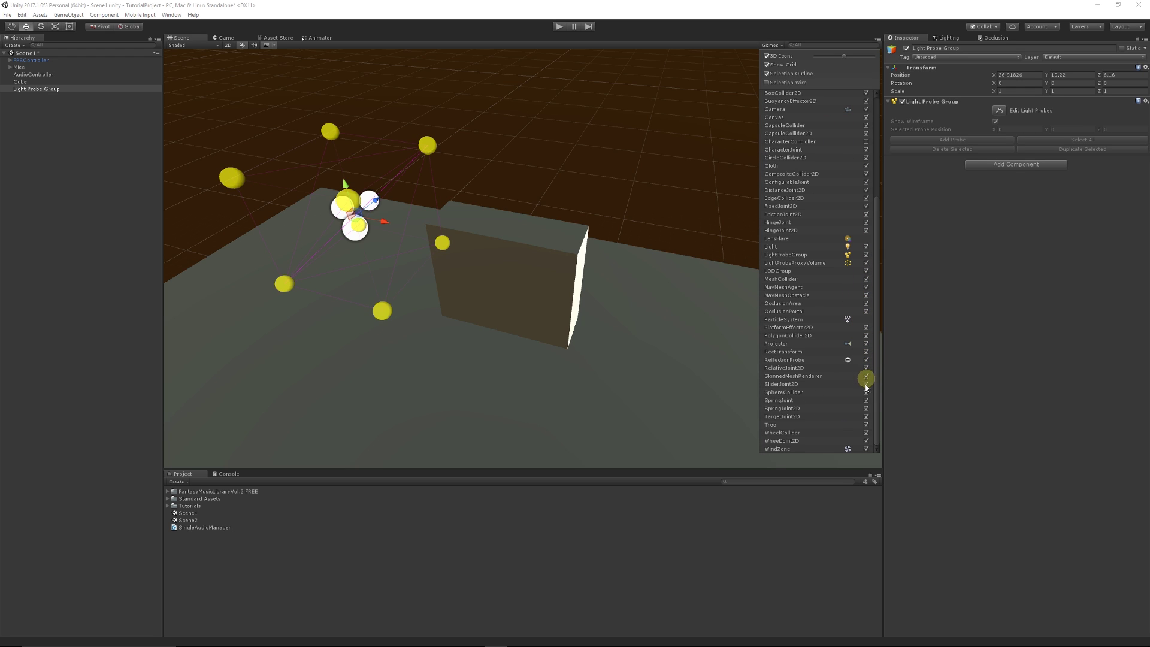
scroll(852, 315, "up", 5)
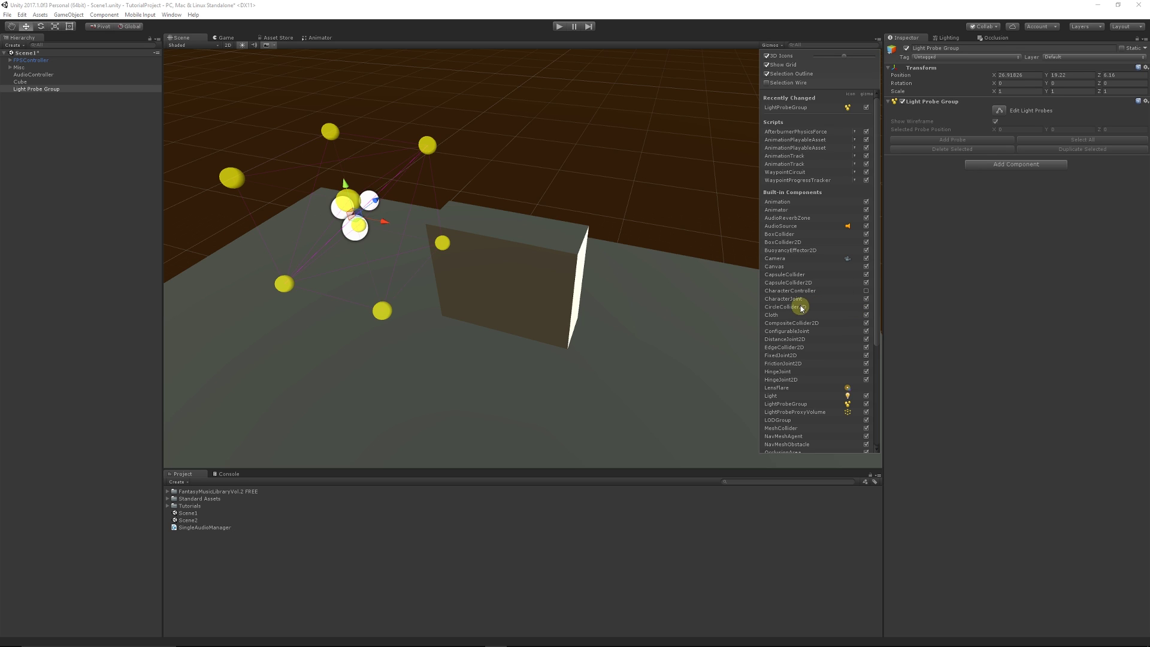
left_click(583, 121)
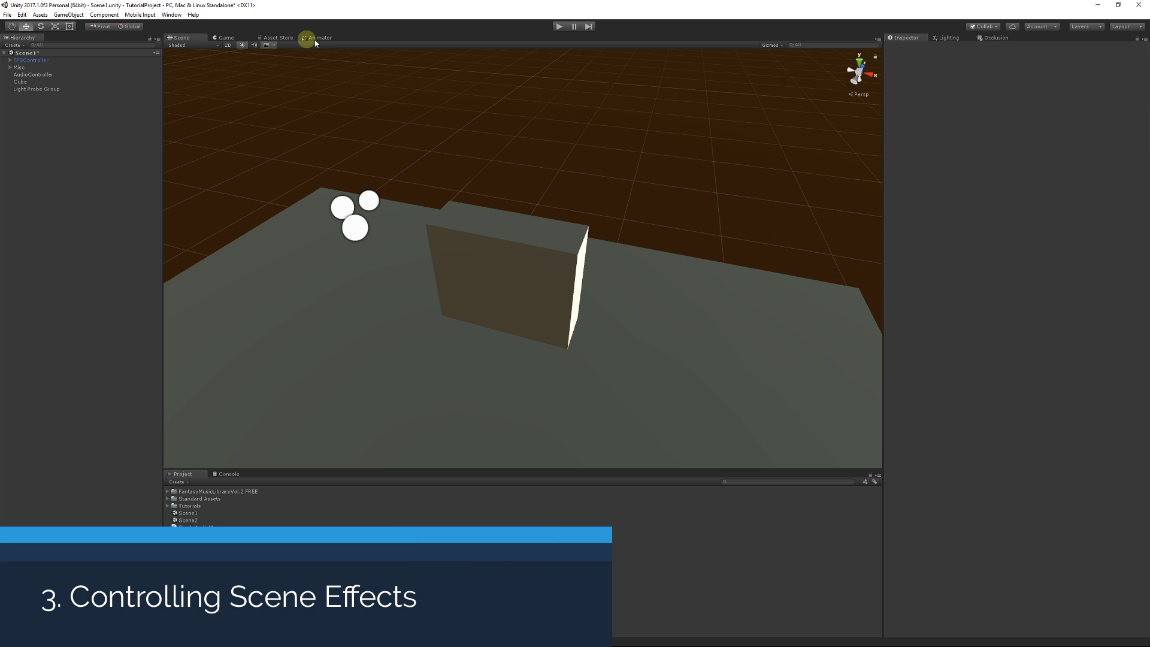
left_click_drag(326, 228, 254, 58, "alt")
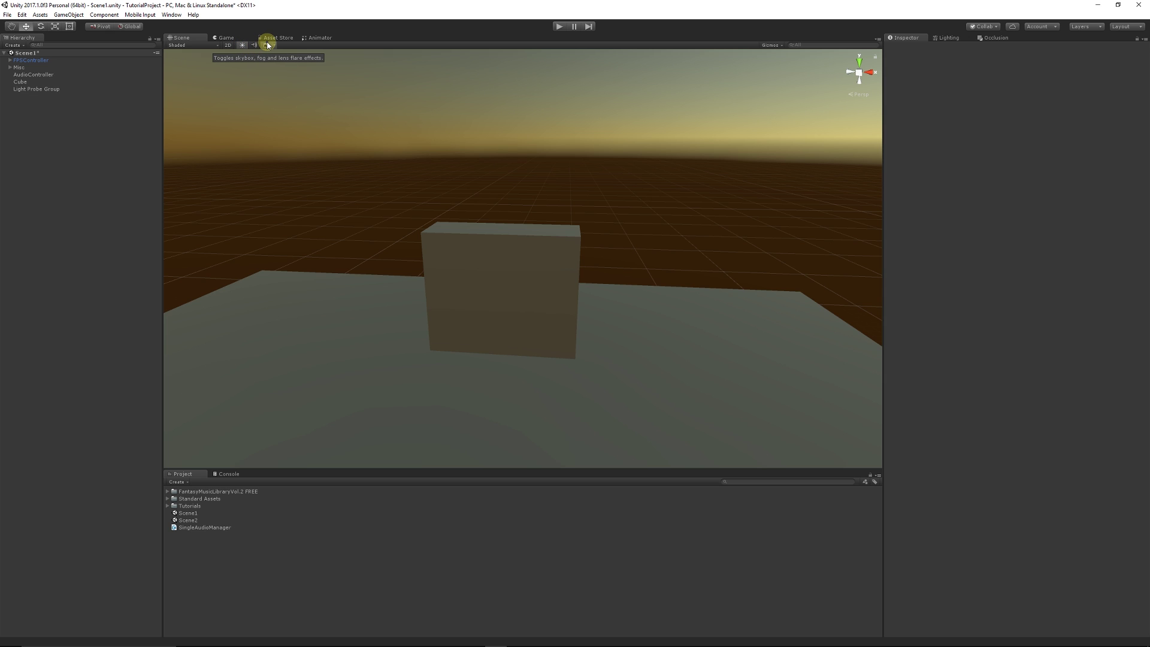
left_click(267, 45)
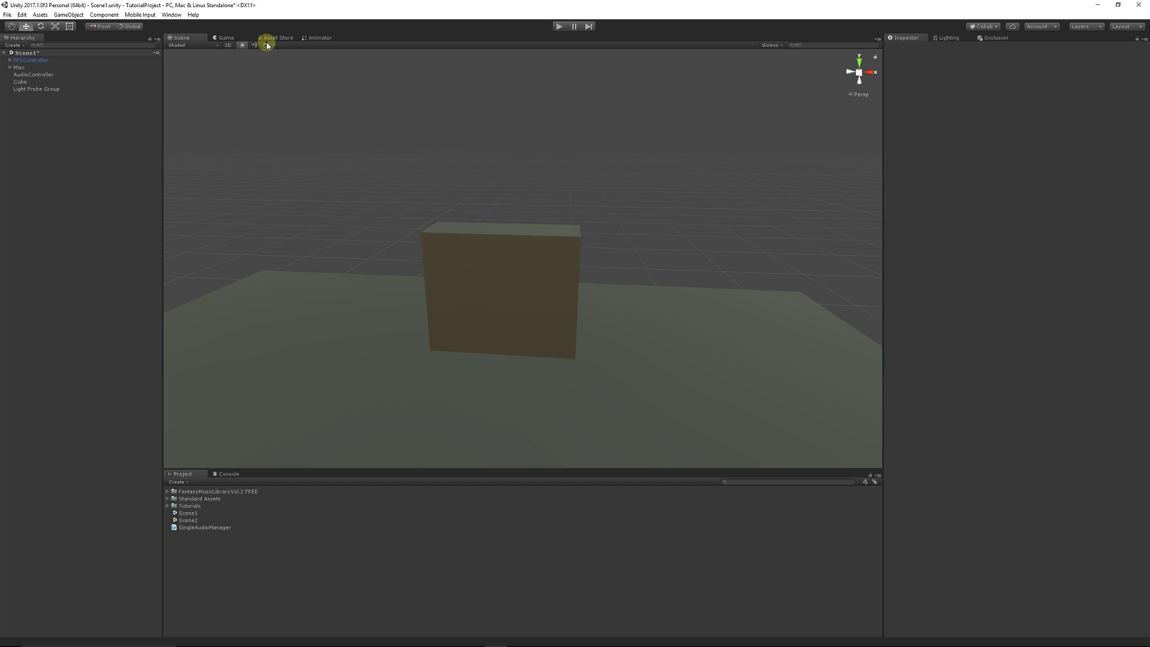
left_click(268, 45)
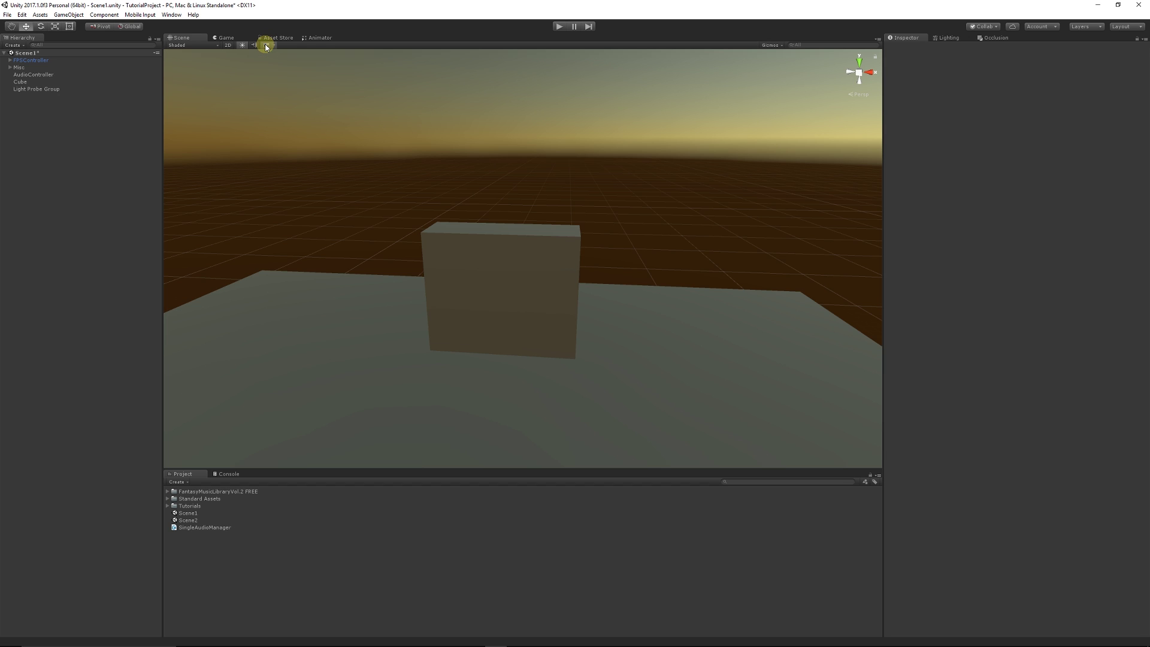
left_click(254, 45)
left_click(226, 38)
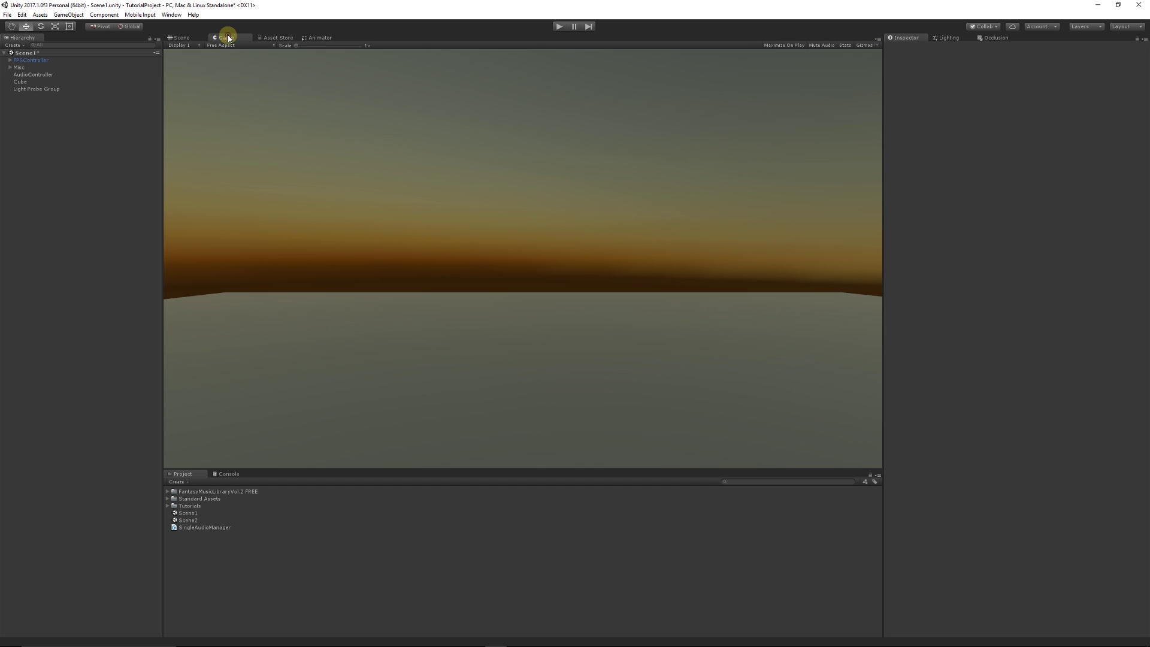
left_click(178, 38)
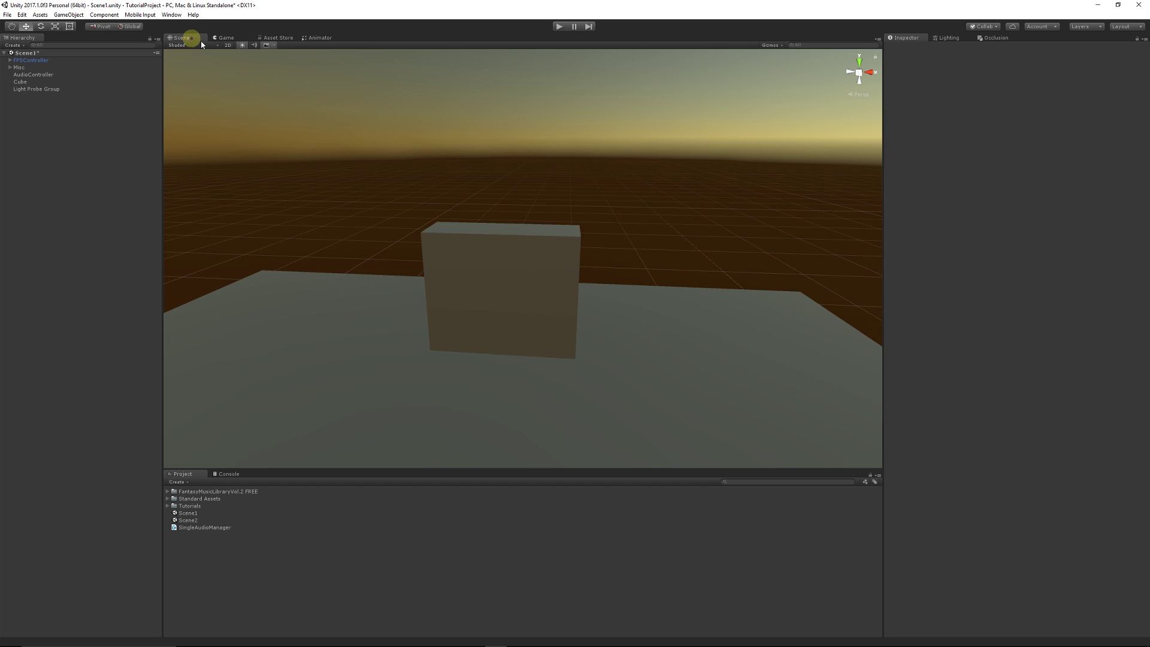
left_click(244, 45)
left_click(266, 45)
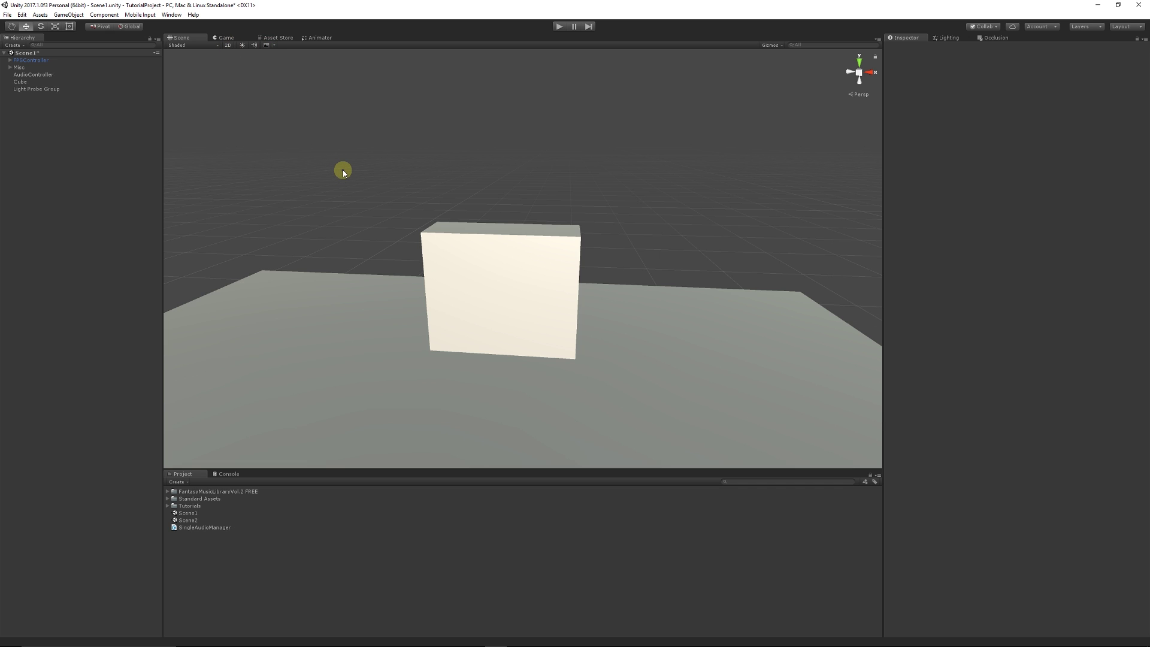
left_click(242, 45)
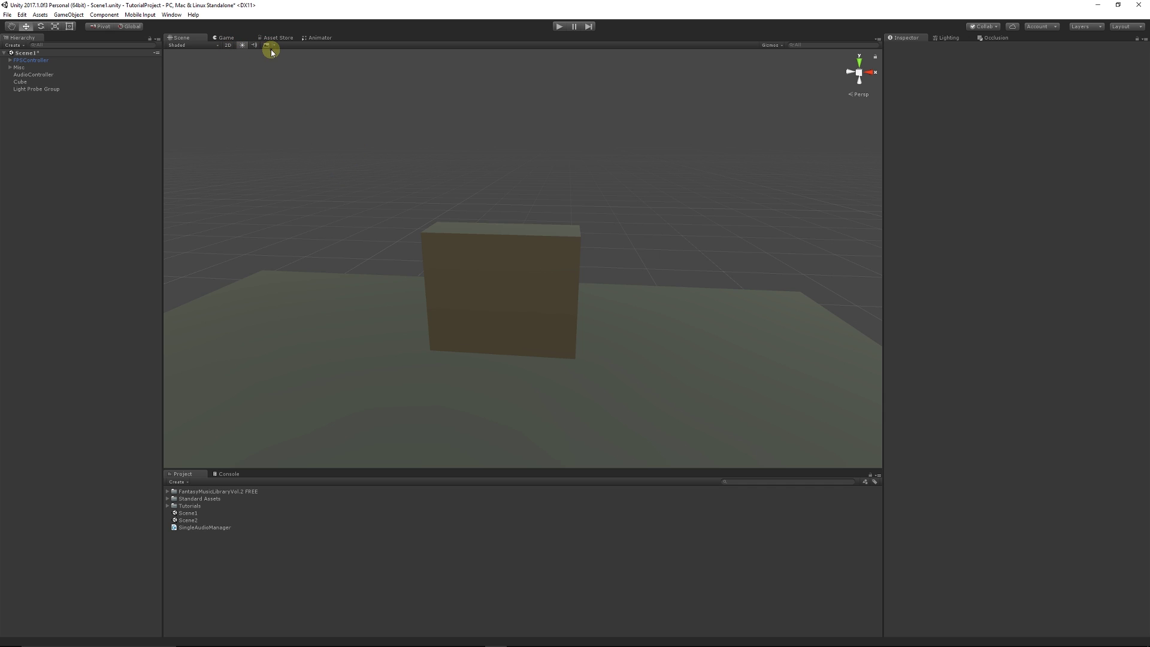
left_click(266, 45)
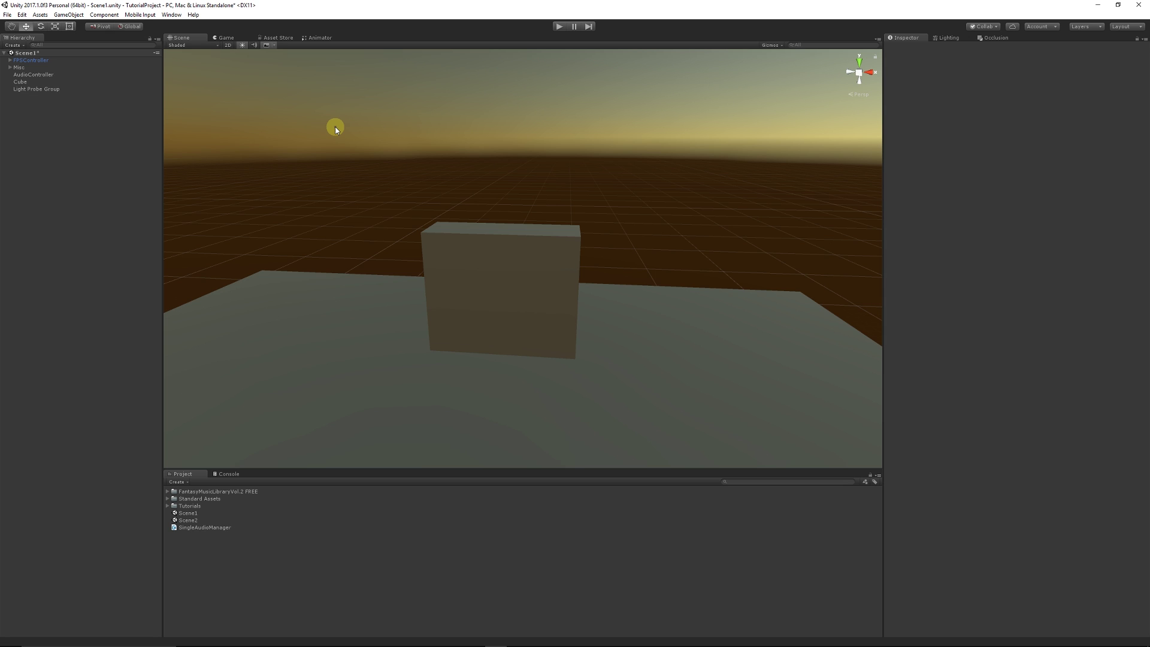
Switch the Scene view to Wireframe, then Shaded Wireframe, orbiting around the cube.
left_click(215, 48)
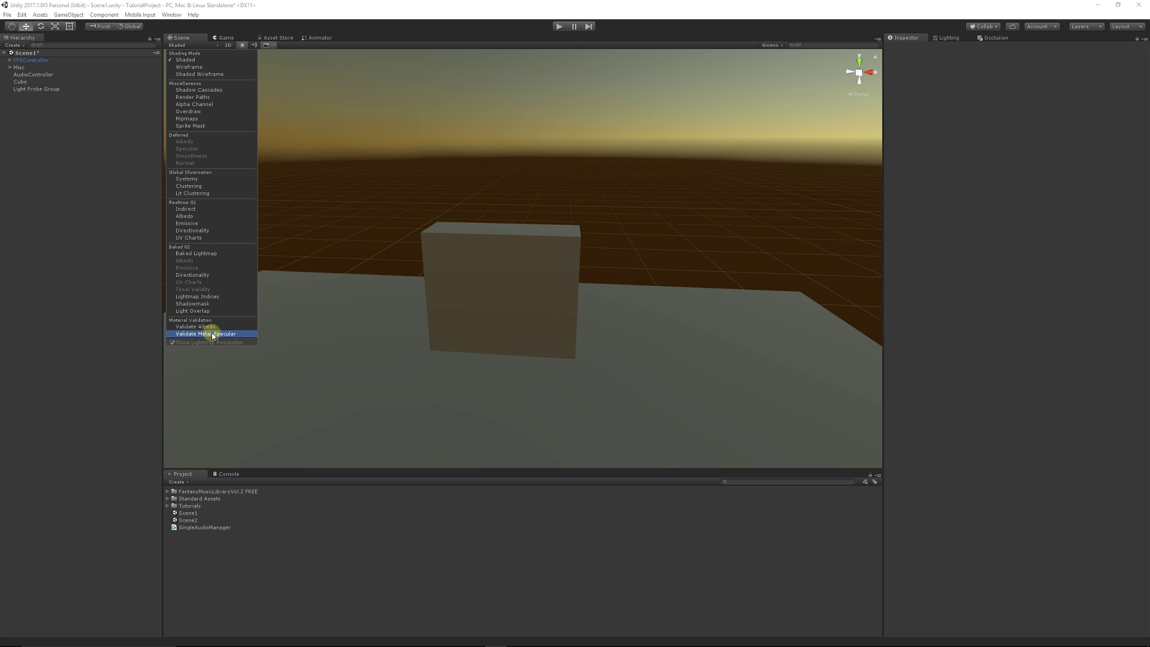
left_click(205, 68)
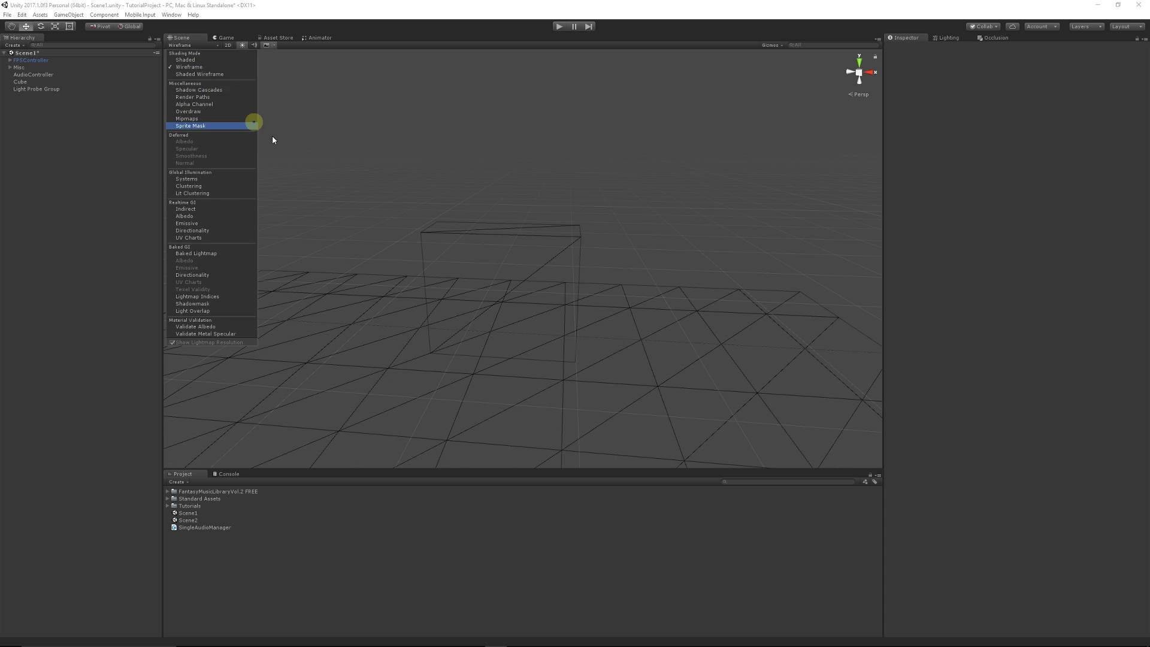
mouse_move(503, 236)
left_mouse_down("alt")
mouse_move(449, 234)
mouse_move(349, 175)
mouse_move(475, 193)
left_mouse_up("alt")
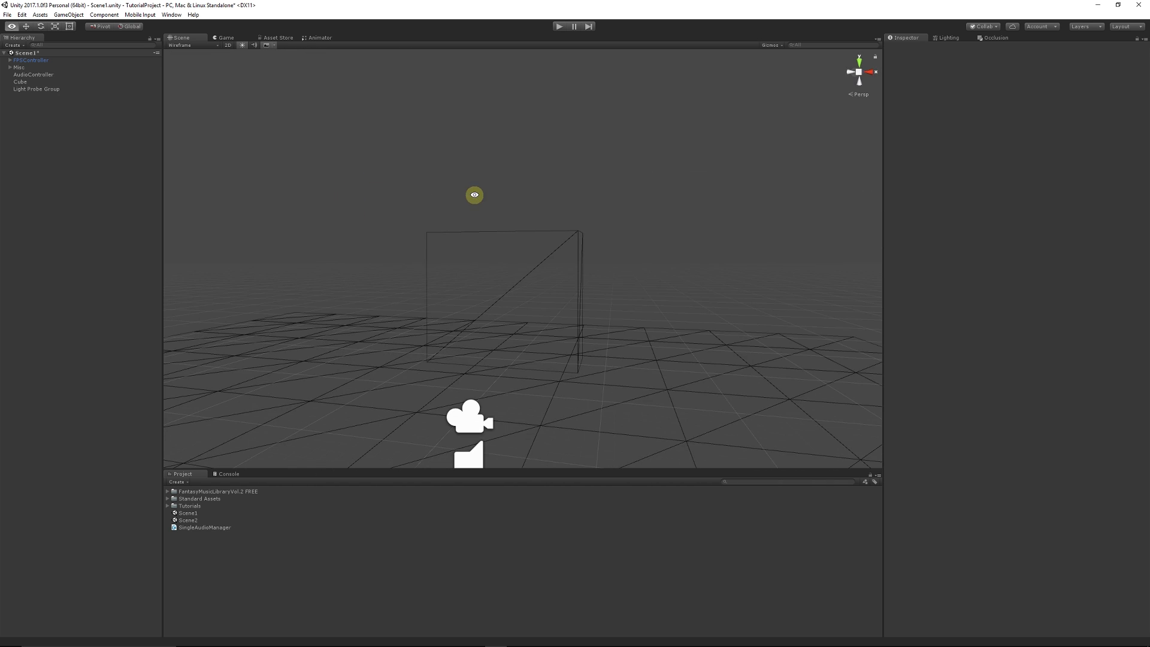
left_click(200, 46)
left_click(208, 75)
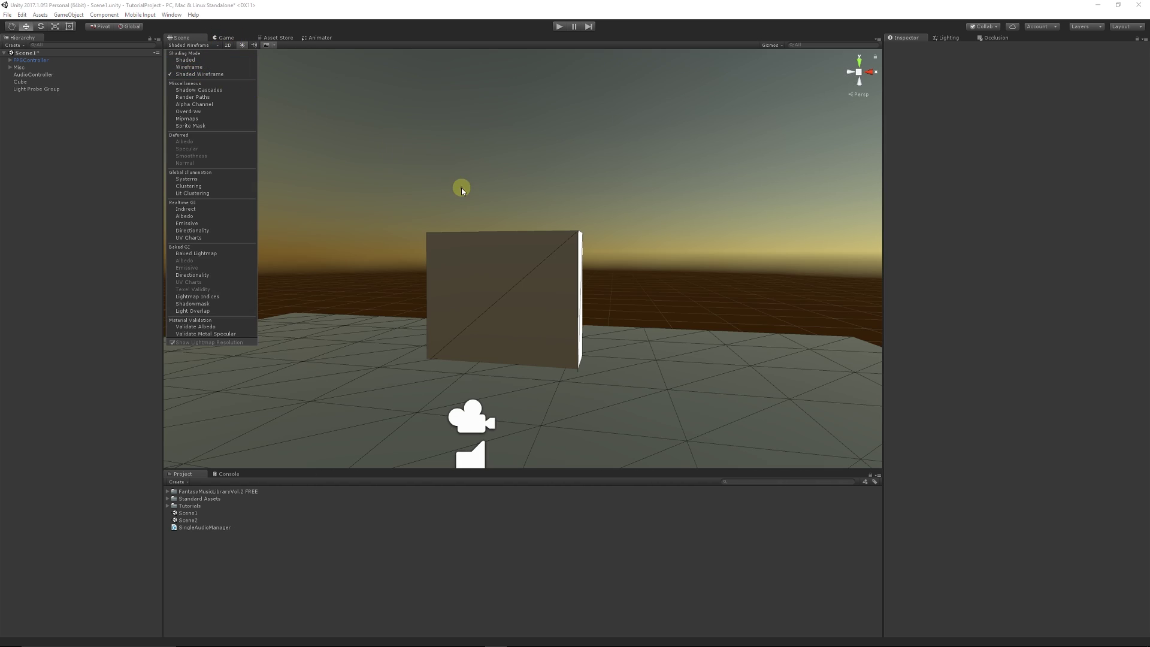
mouse_move(527, 199)
left_mouse_down("alt")
mouse_move(282, 241)
mouse_move(552, 236)
mouse_move(536, 226)
left_mouse_up("alt")
Step the draw mode through Mipmaps, Shadow Cascades and Clustering, ending on Baked Lightmap.
left_click(202, 46)
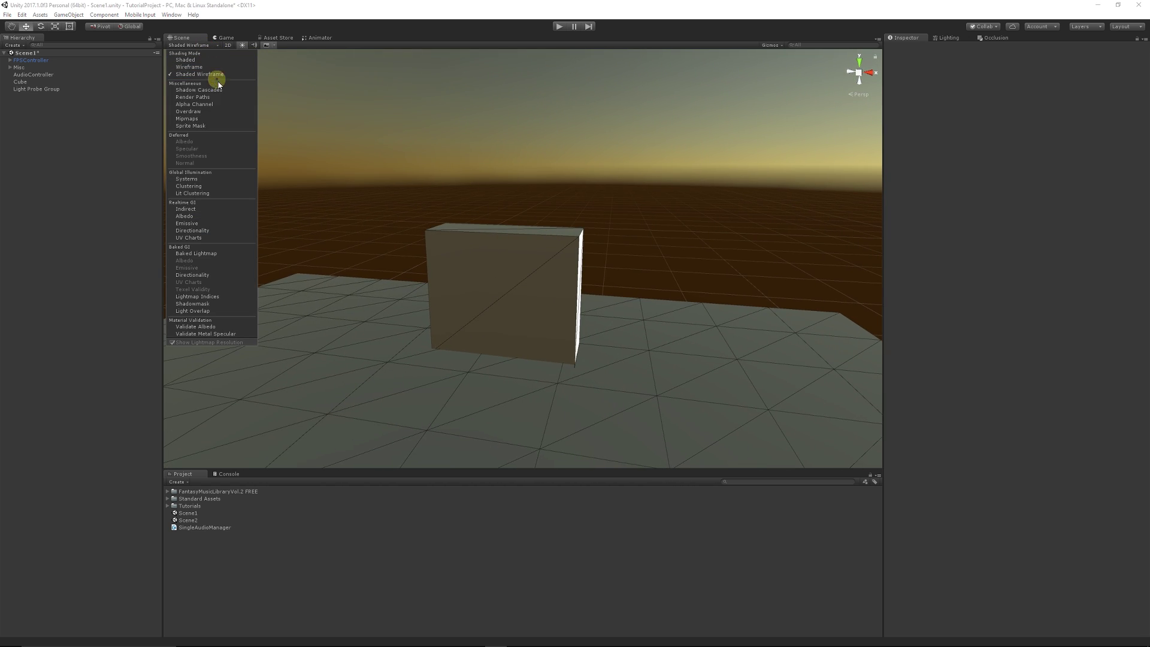
left_click(216, 119)
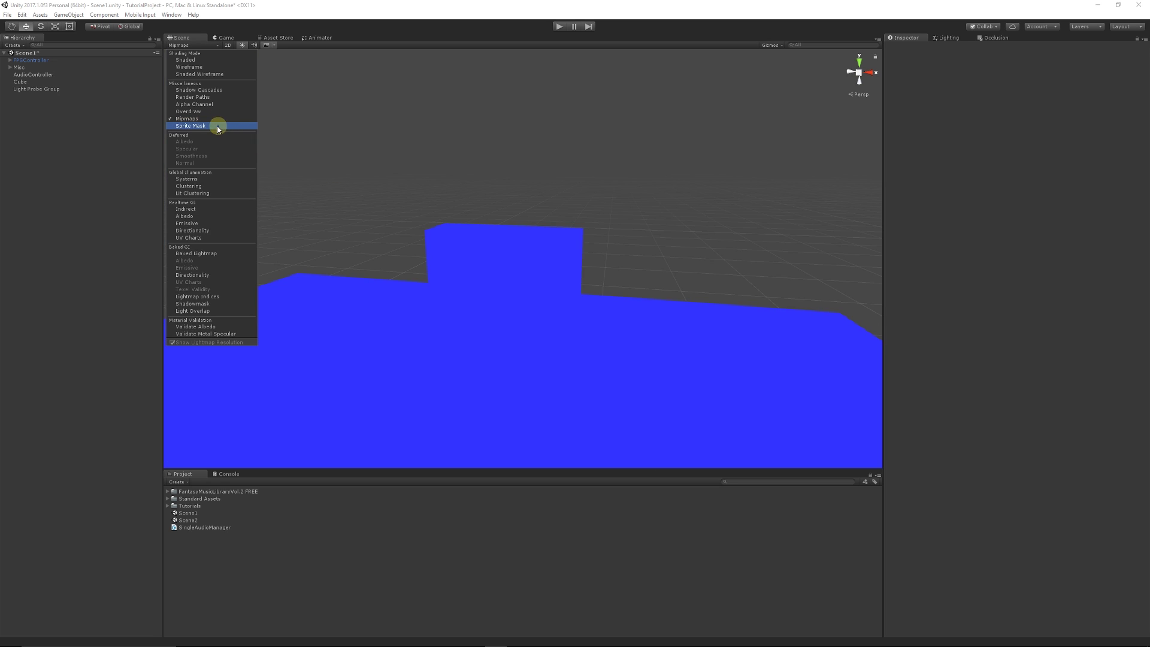
left_click(215, 90)
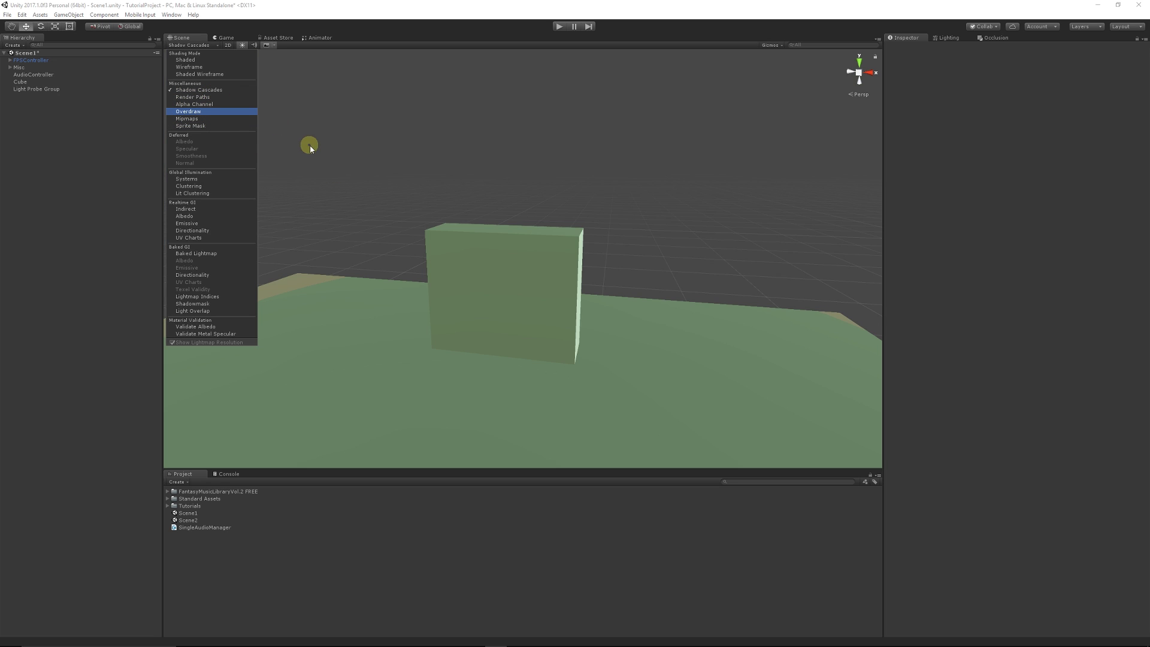
left_click(207, 179)
left_click(208, 186)
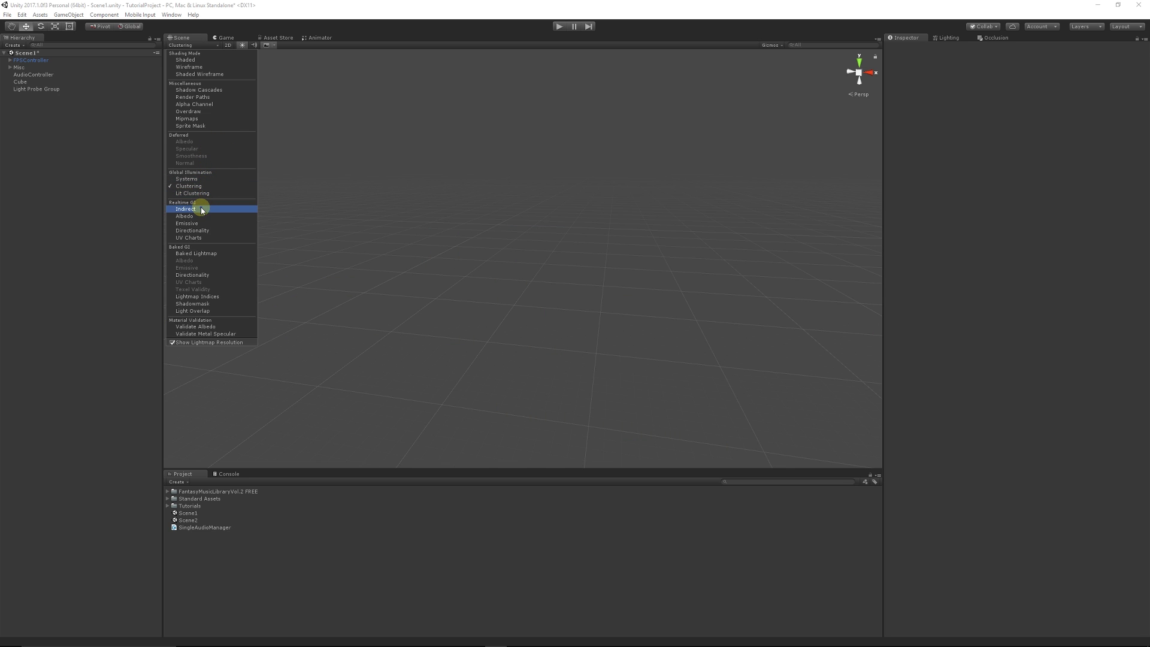
left_click(219, 253)
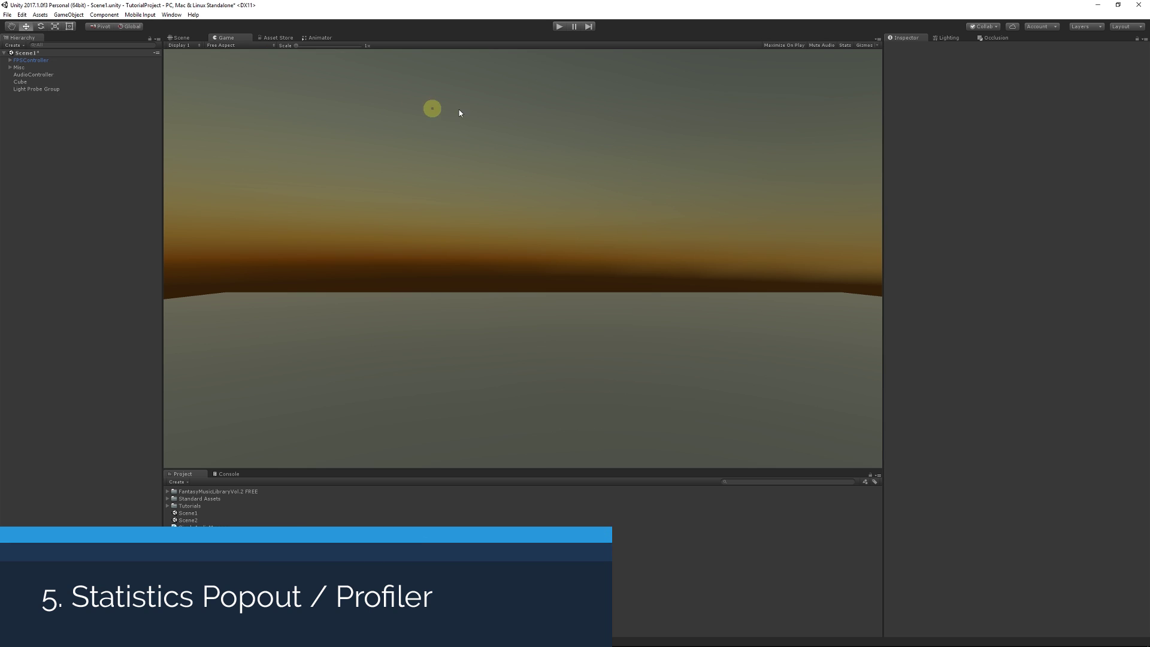
Turn on the Stats overlay in the Game view toolbar.
left_click(845, 45)
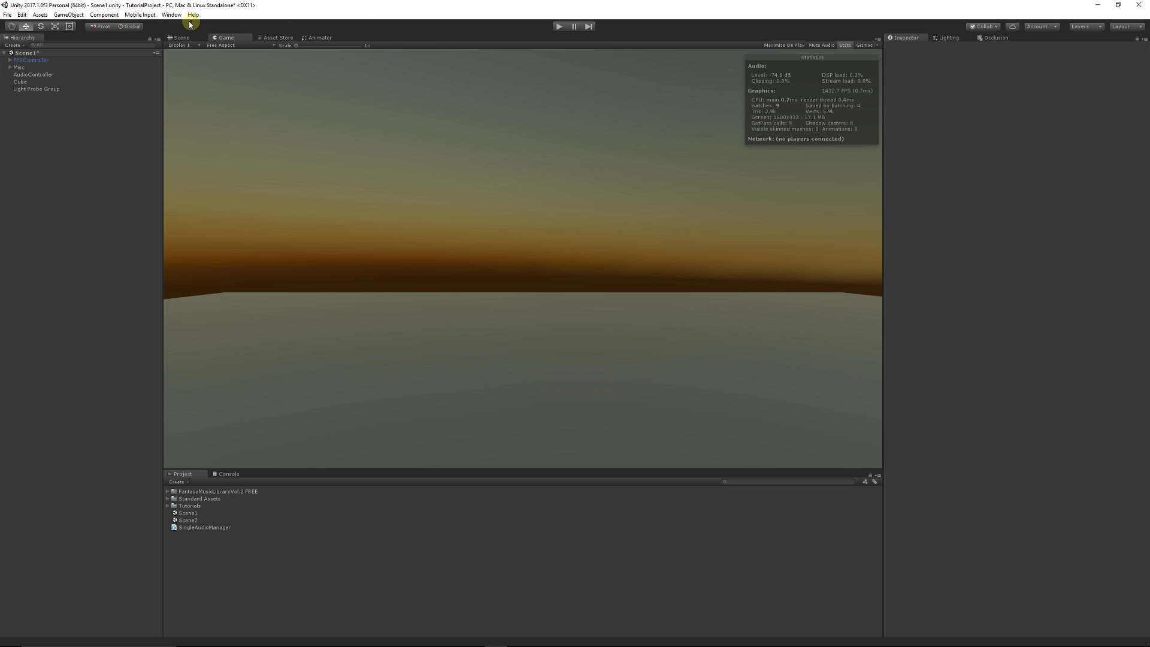
Open the Profiler window, move it up and right, and view the Rendering module.
left_click(172, 14)
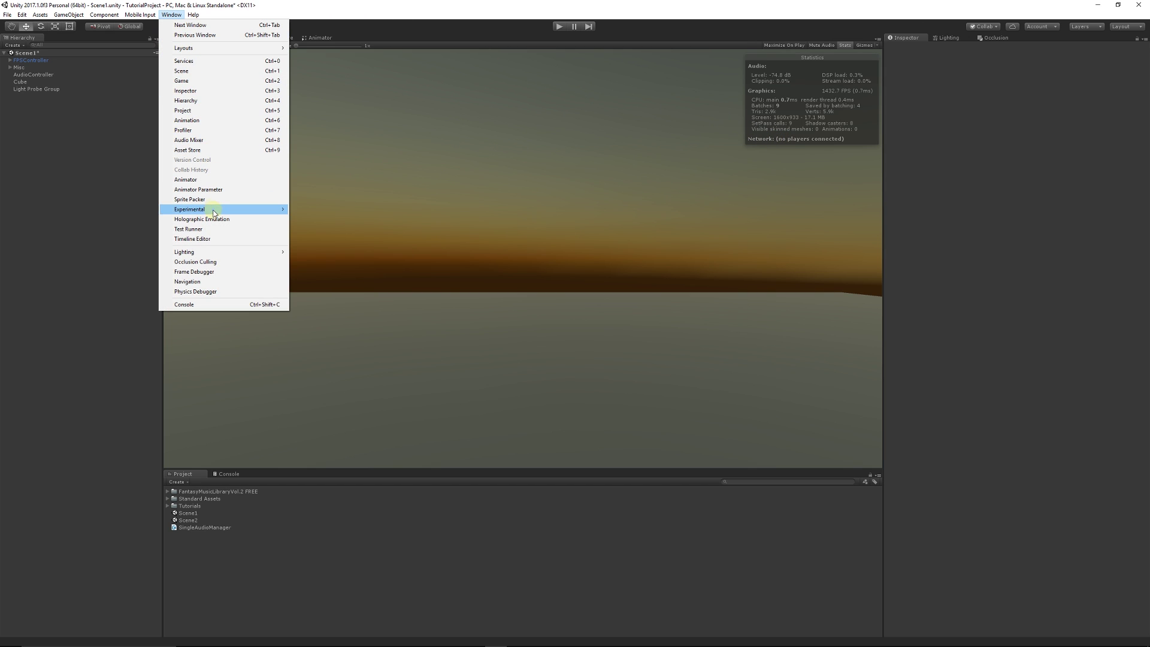
left_click(211, 130)
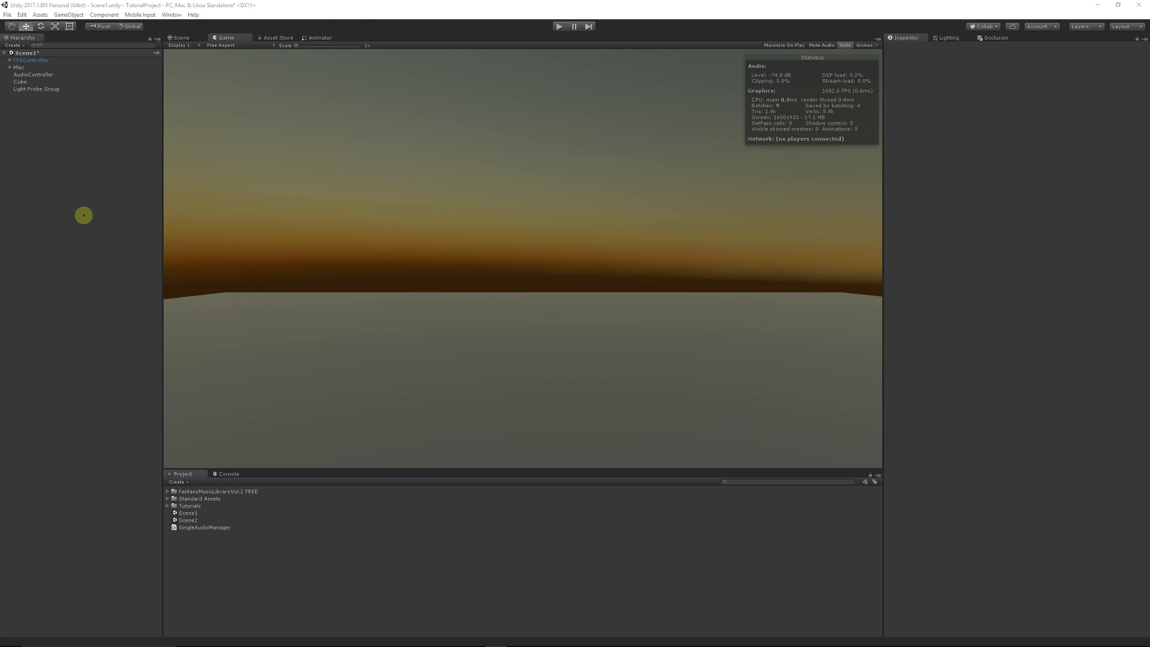
left_click_drag(437, 159, 483, 123)
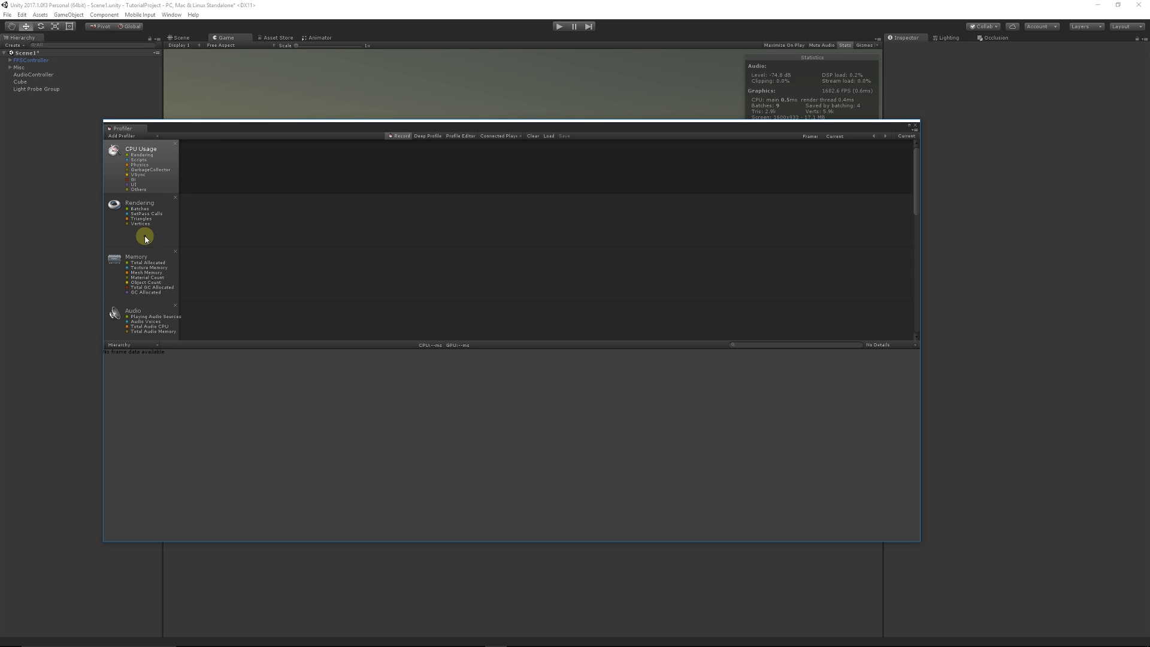
scroll(154, 284, "down", 3)
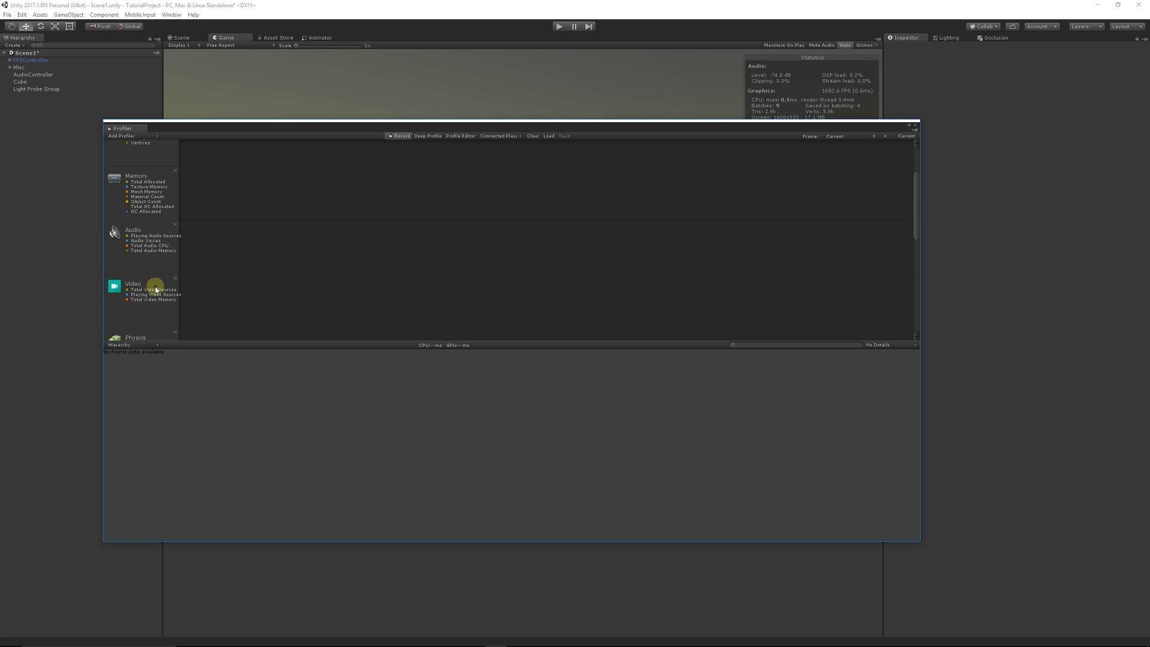
scroll(144, 266, "down", 3)
scroll(172, 305, "down", 4)
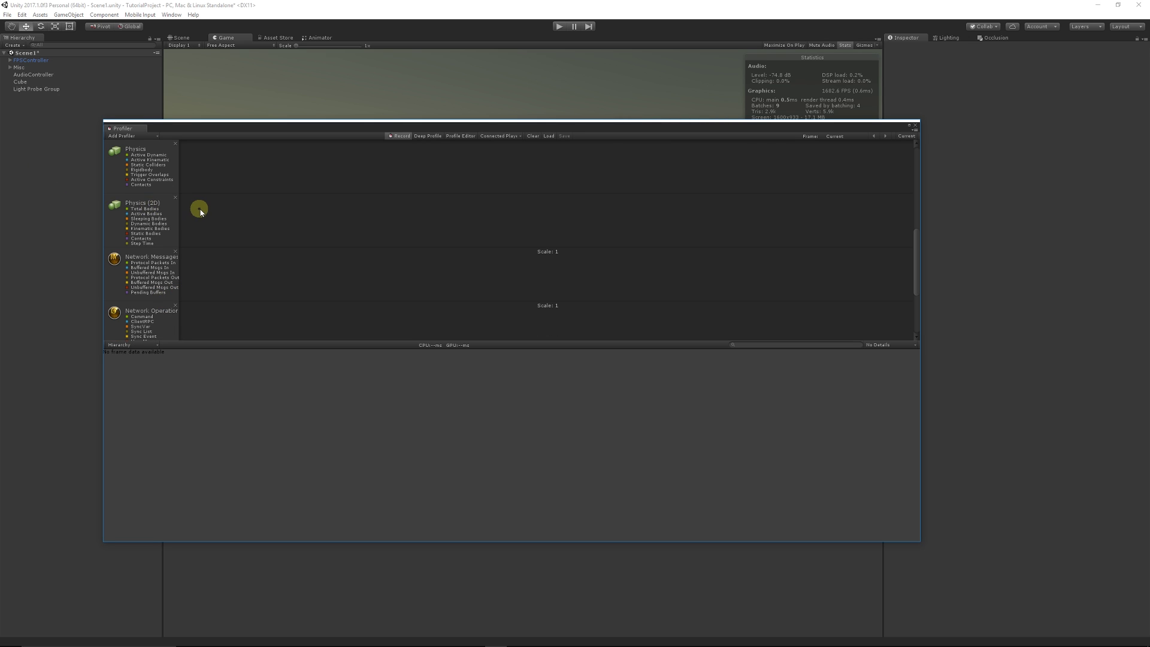
scroll(201, 213, "up", 10)
left_click(139, 214)
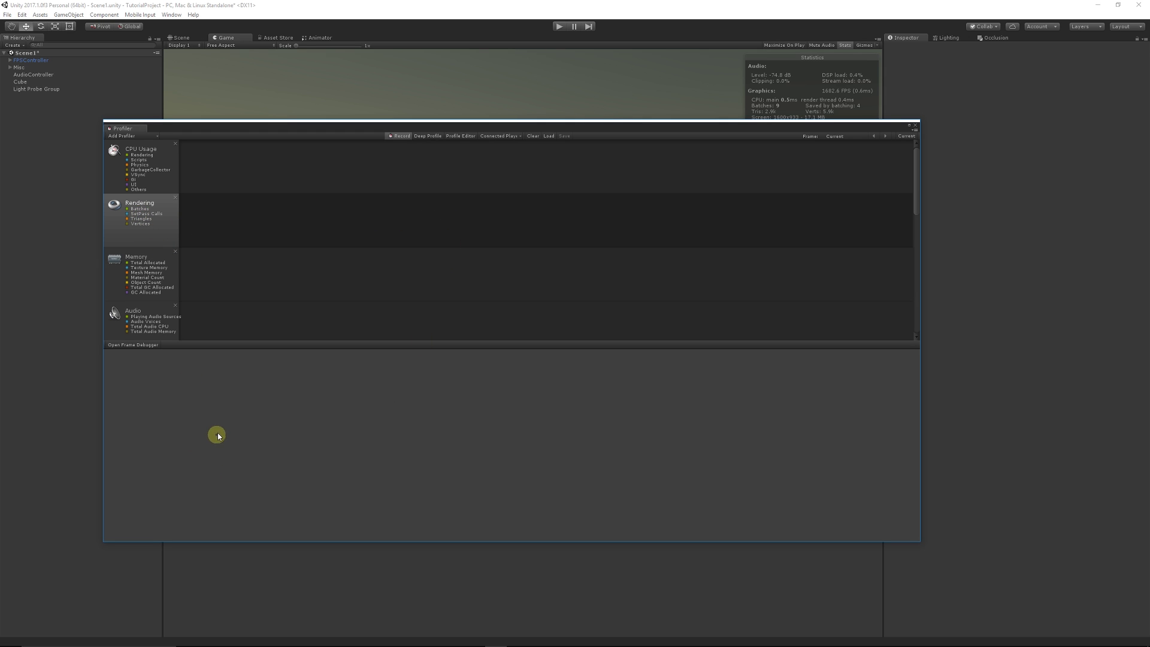
Play the game, select a CPU frame, and expand Initialization.PlayerUpdateTime.
left_click(561, 28)
left_click_drag(437, 169, 451, 166)
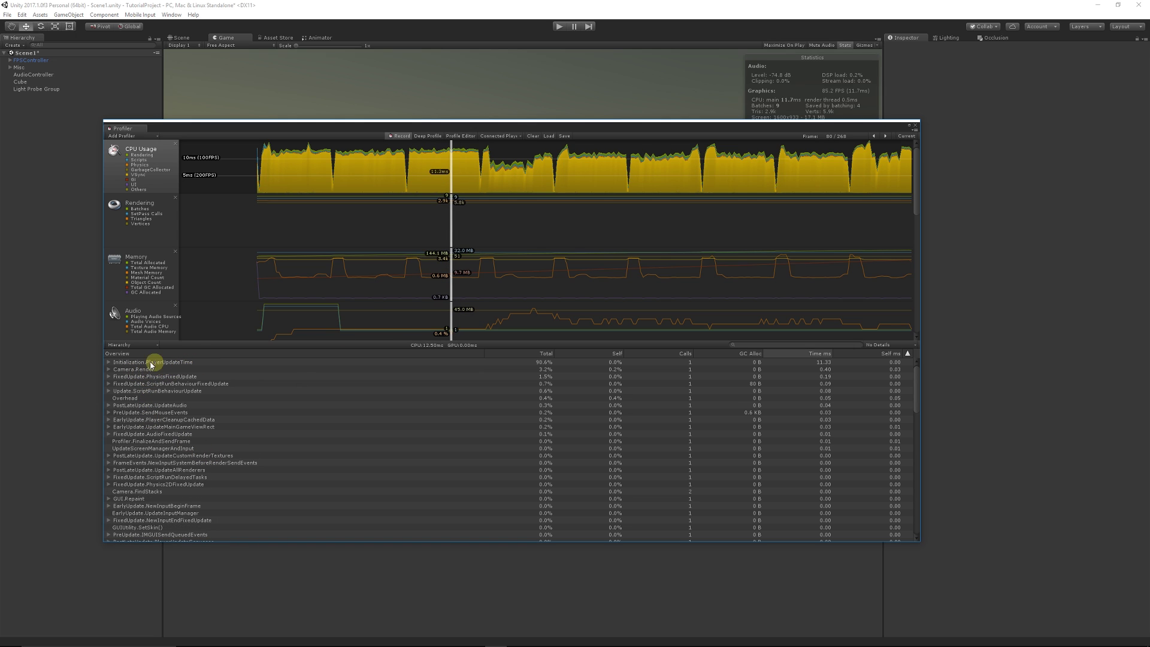
left_click(109, 362)
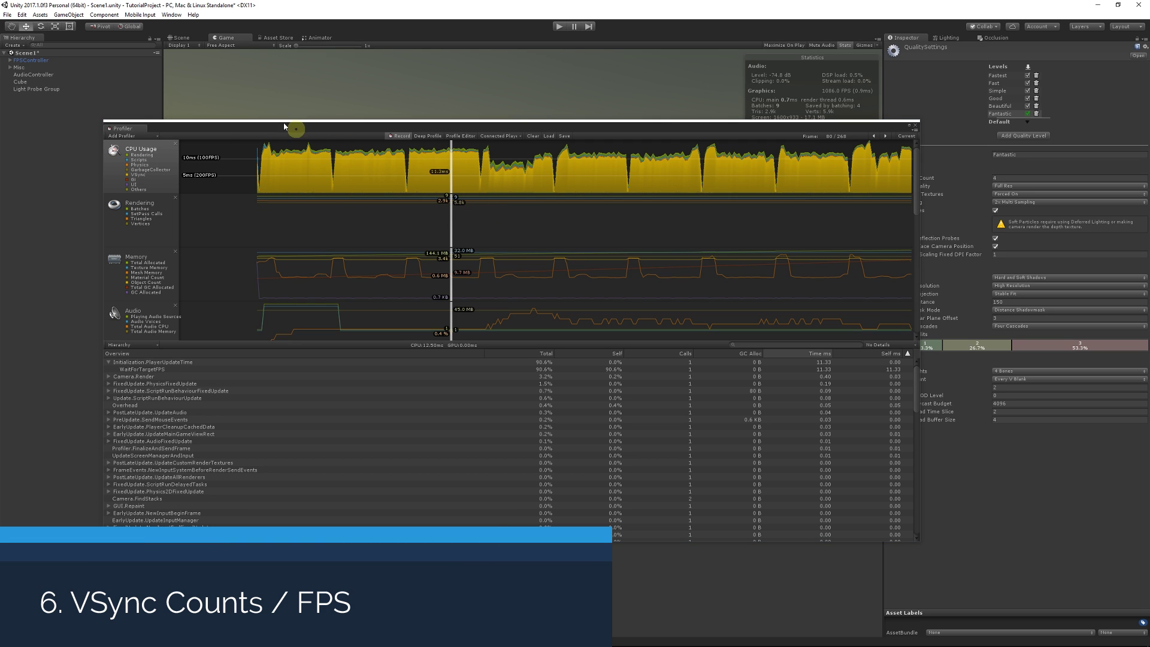
Open Quality settings and set the Fantastic level's V Sync Count to Don't Sync.
left_click(21, 15)
mouse_move(85, 238)
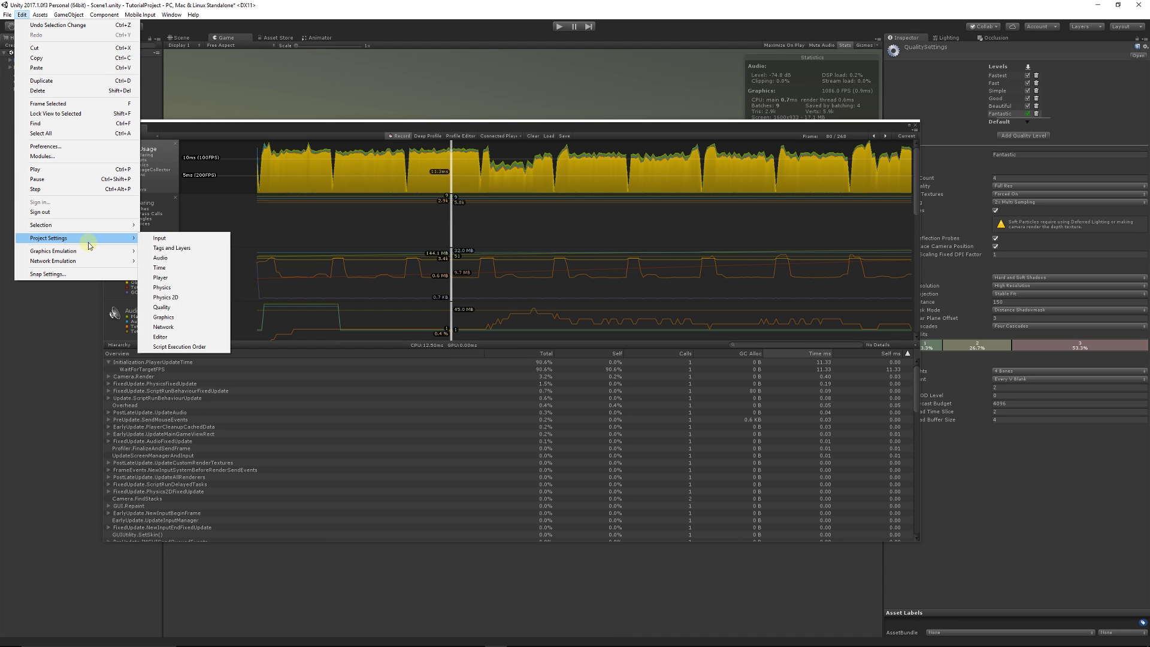
left_click(189, 307)
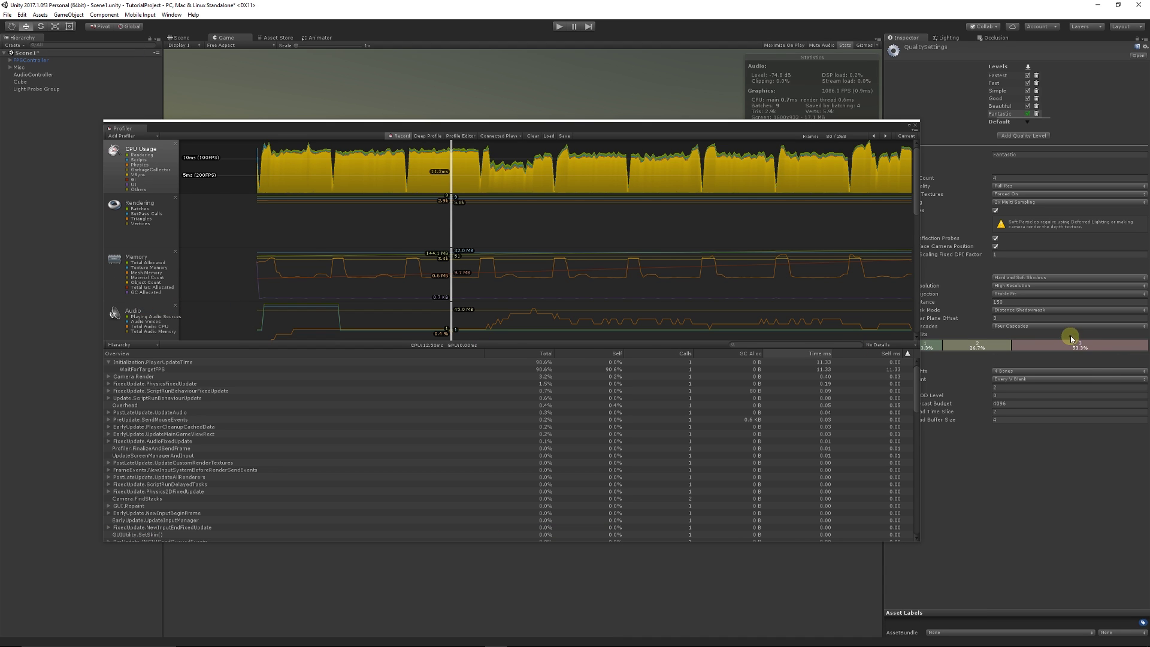
left_click_drag(781, 122, 710, 115)
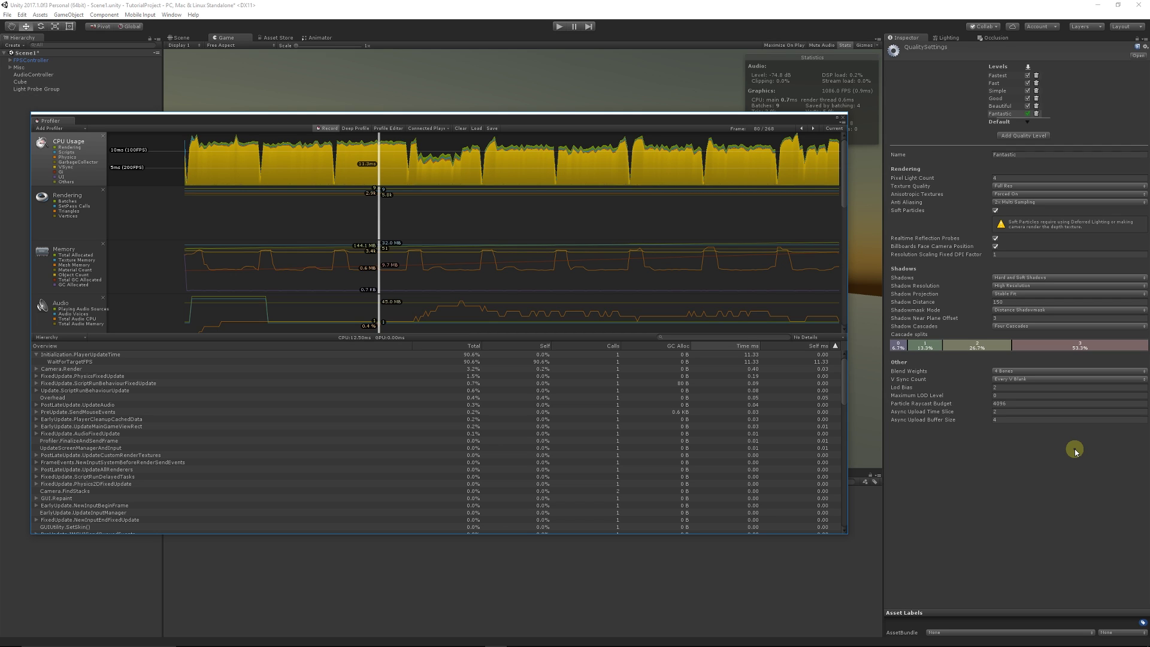
left_click(1025, 379)
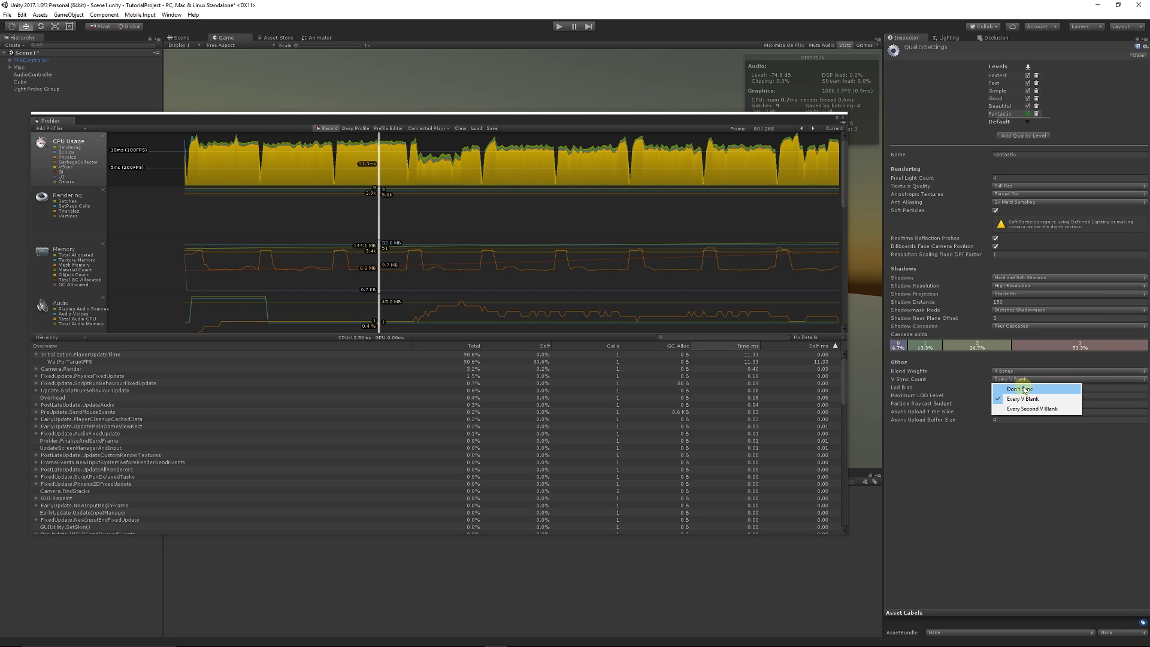
left_click(1025, 389)
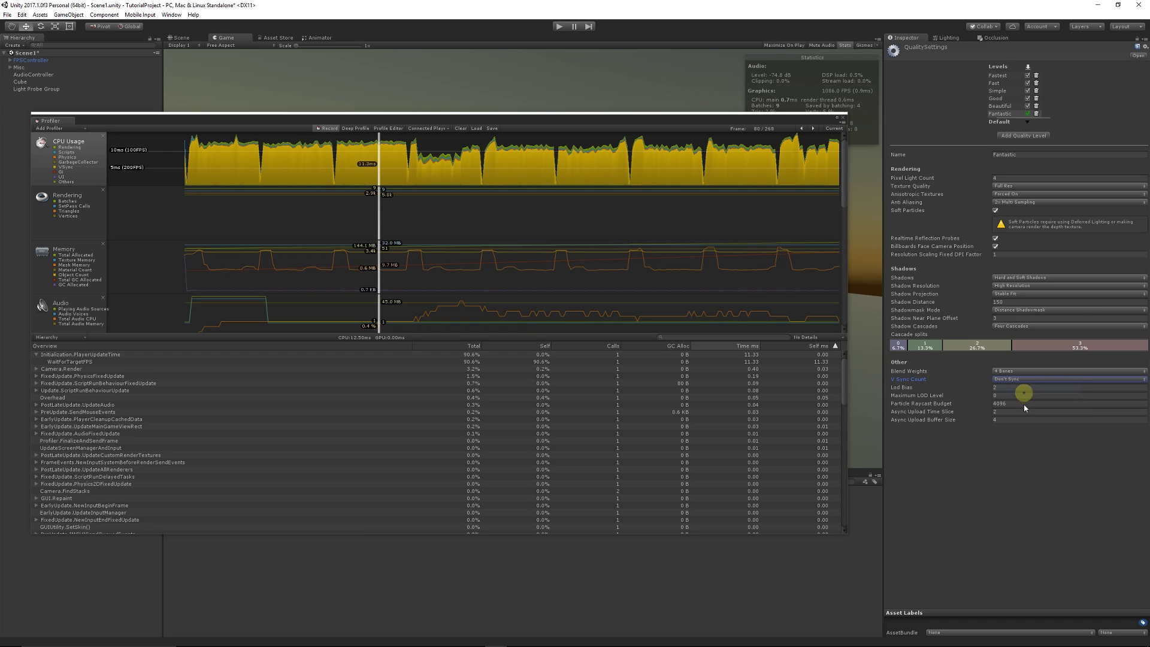
Play the game without vsync, pick a recent CPU frame, and expand Camera.Render.
left_click(561, 26)
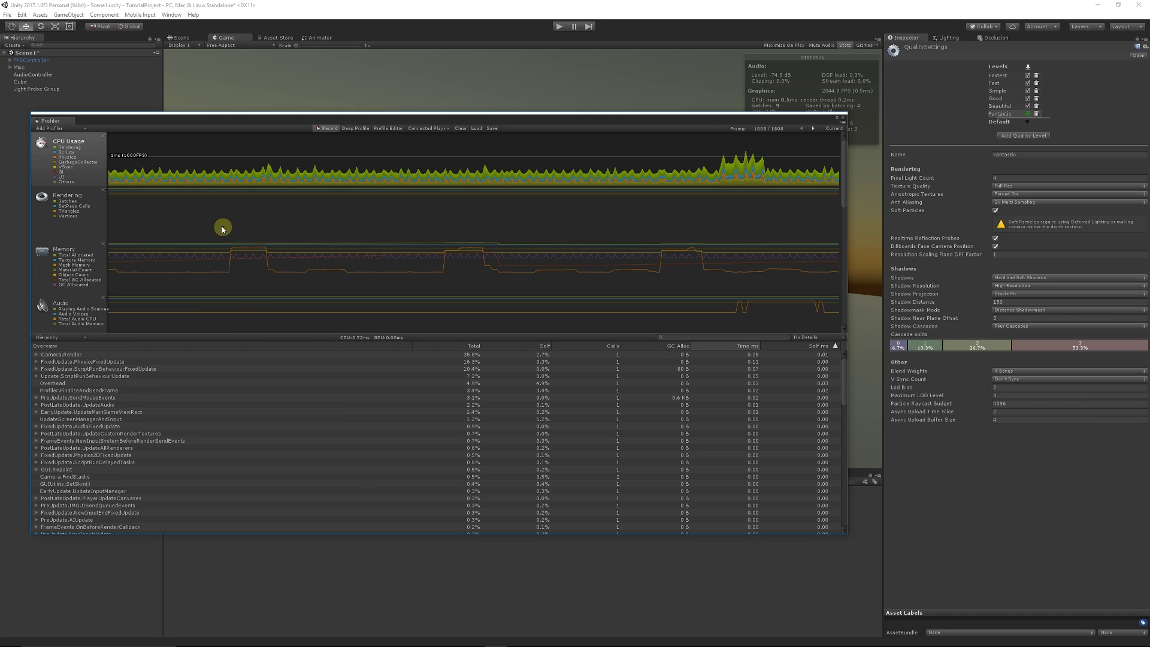
left_click_drag(664, 168, 534, 156)
left_click(36, 354)
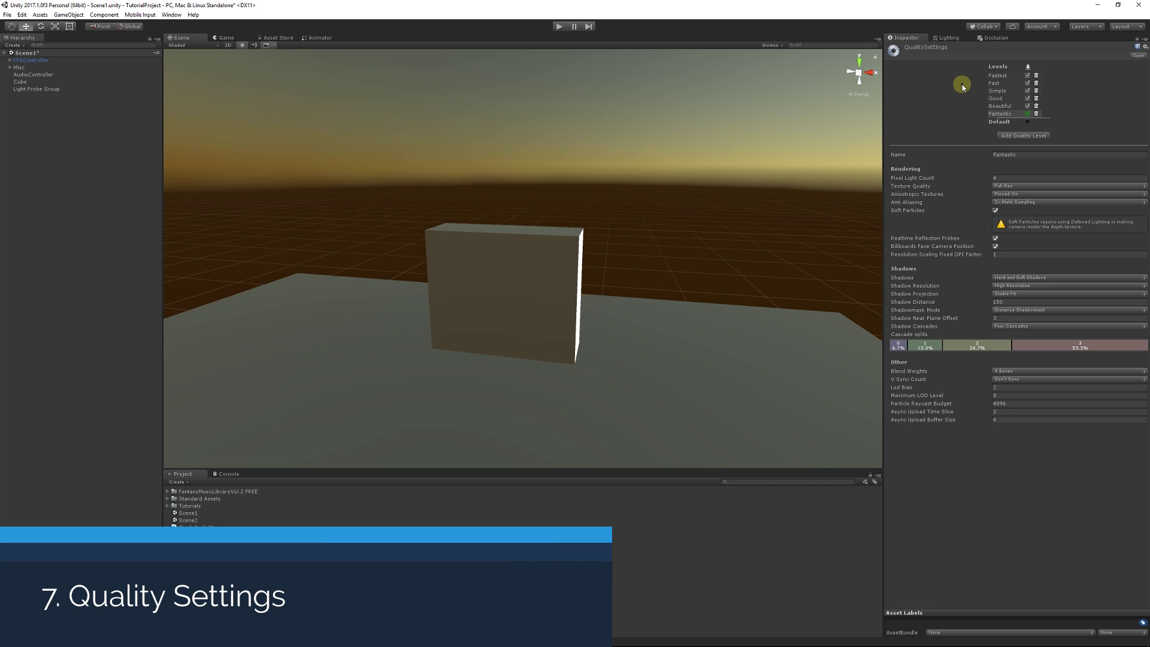
Delete the Fastest, Simple and Beautiful quality levels.
left_click(1036, 76)
left_click(1037, 83)
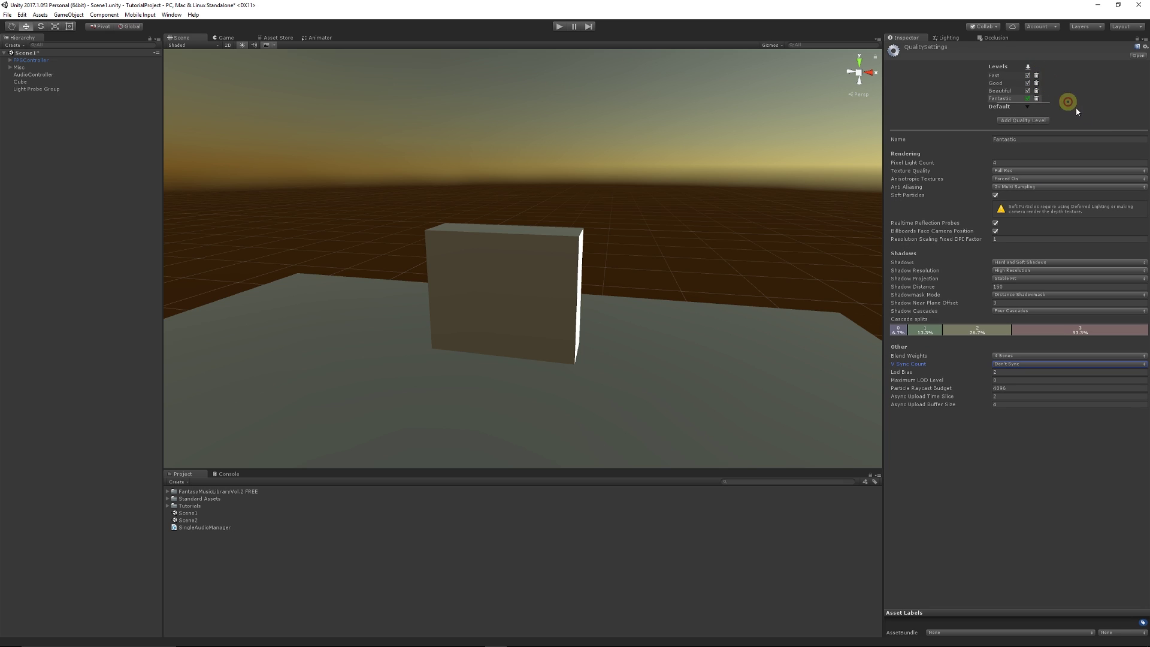
left_click(1036, 90)
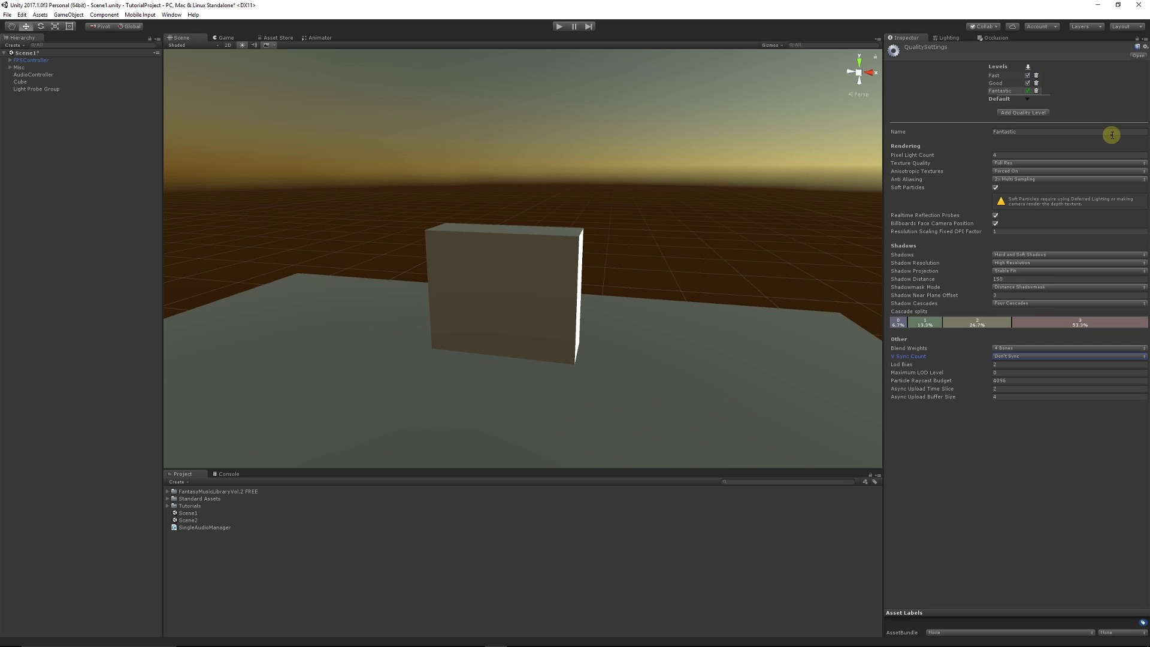
Rename the remaining levels: Fast to Low, Fantastic to Ultra, Good to Medium.
left_click(998, 76)
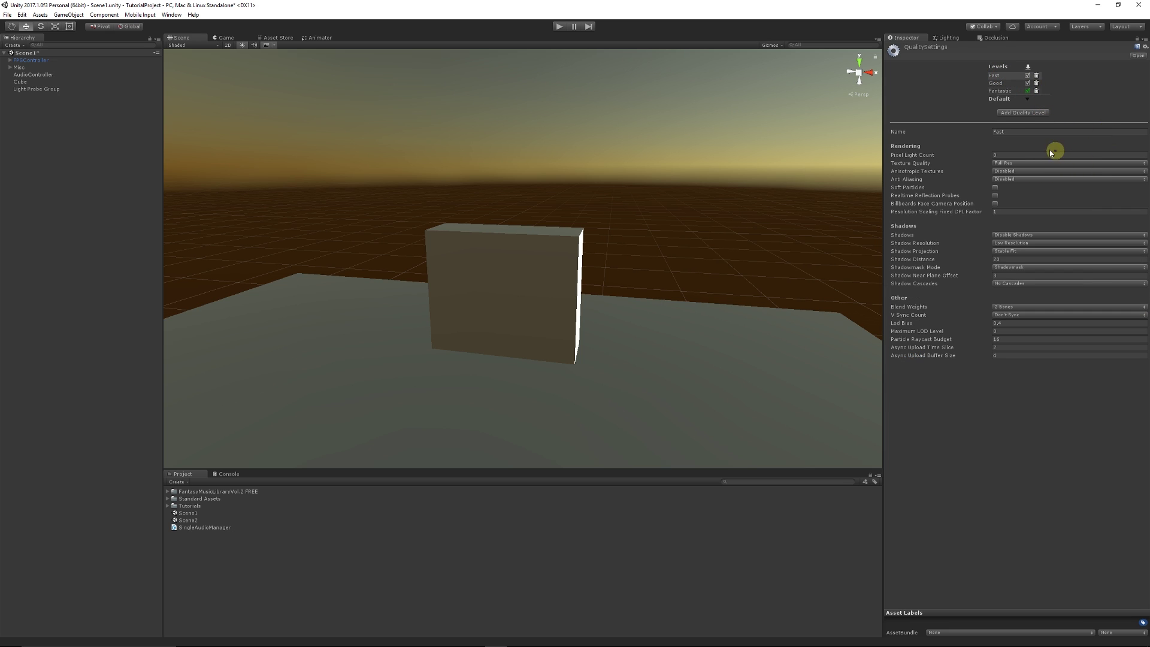
left_click(1013, 132)
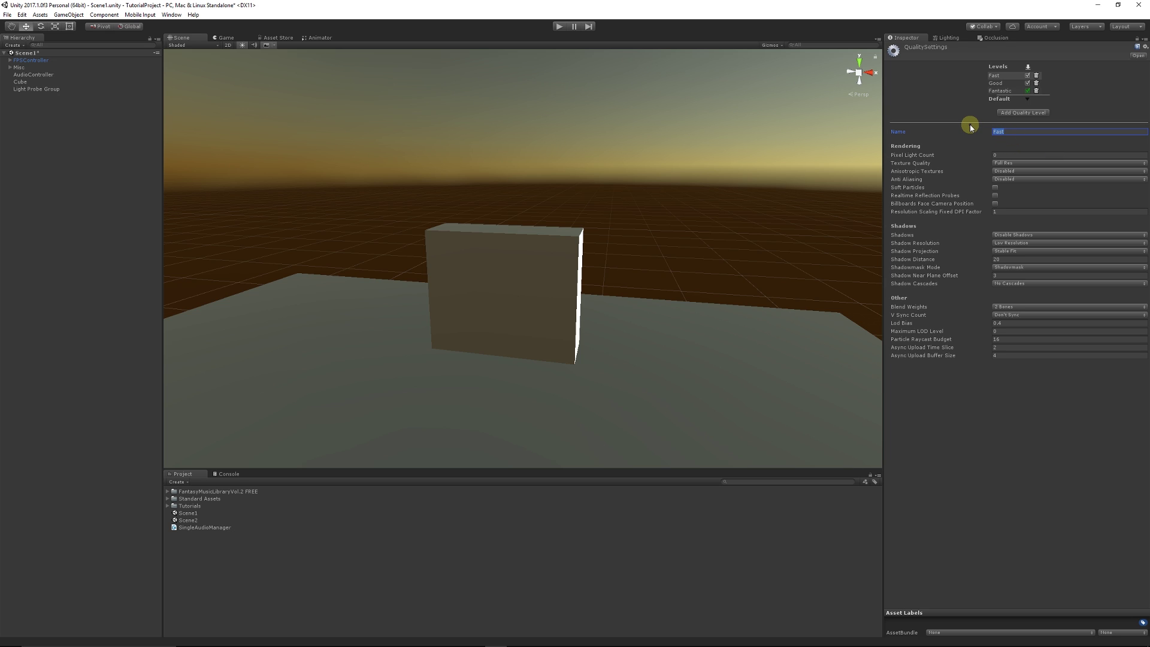
type("Low")
left_click(999, 90)
left_click(1024, 133)
double_click(1023, 137)
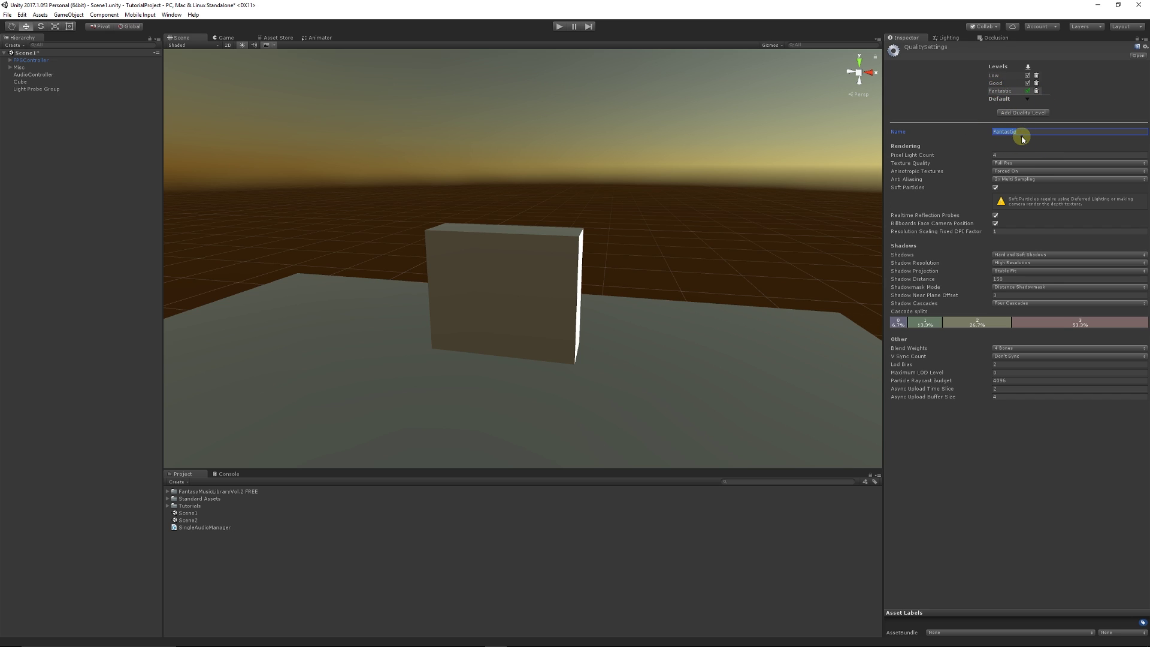
type("Ultra")
left_click(996, 83)
double_click(1025, 131)
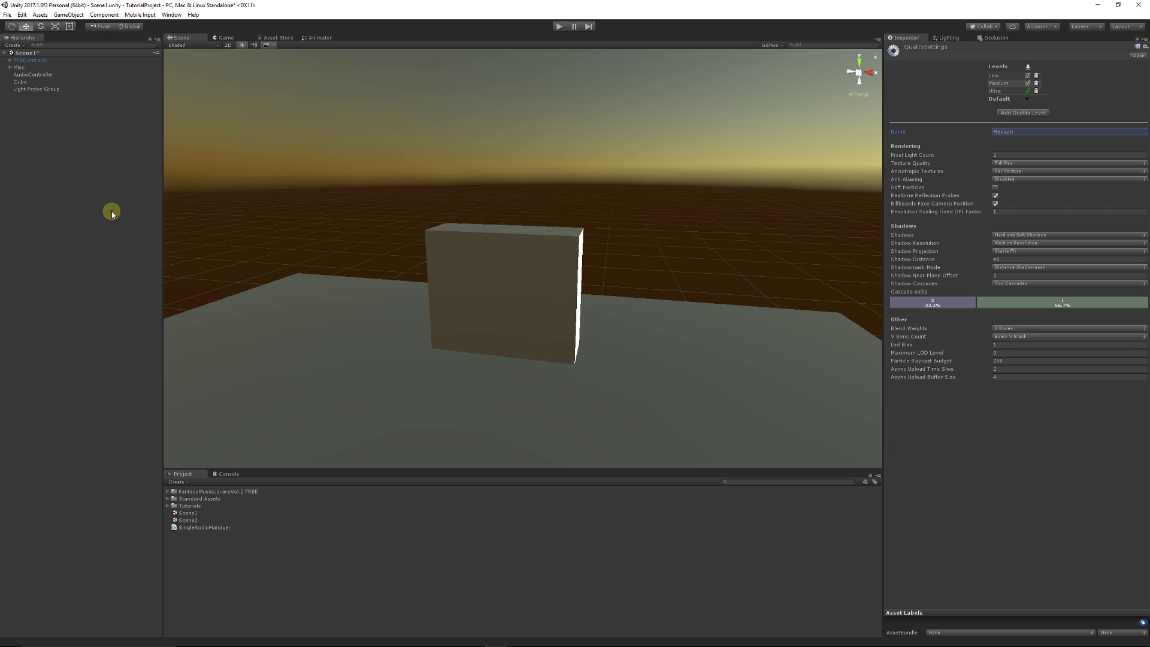
Open Player Settings and review the Resolution and Presentation section.
left_click(22, 15)
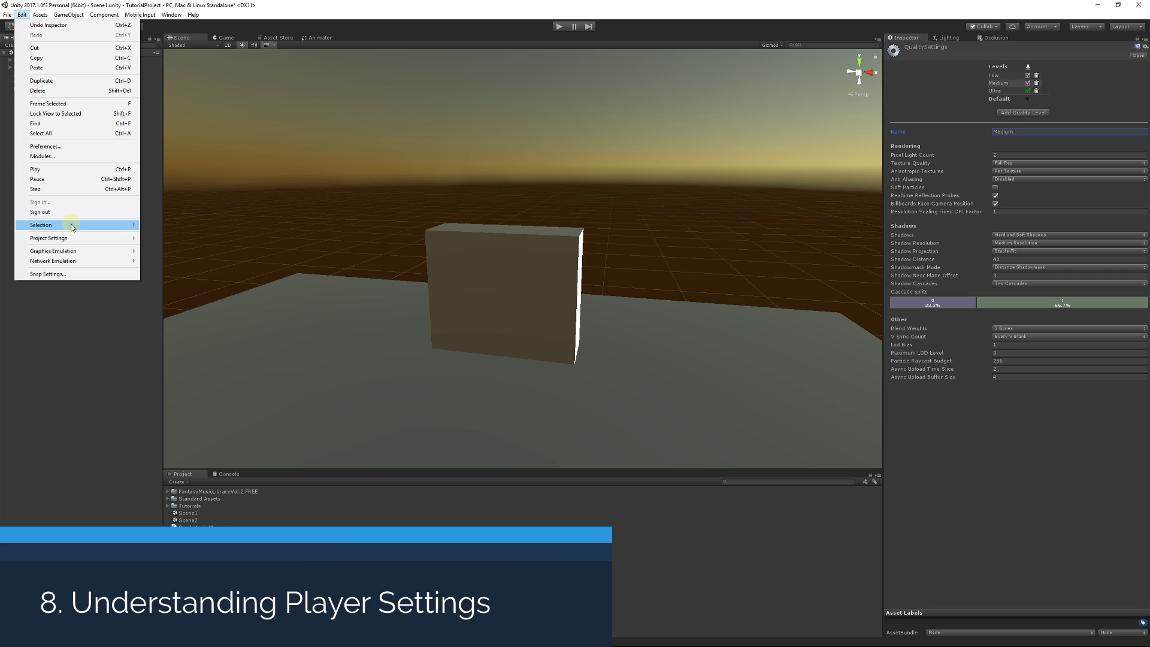
mouse_move(60, 240)
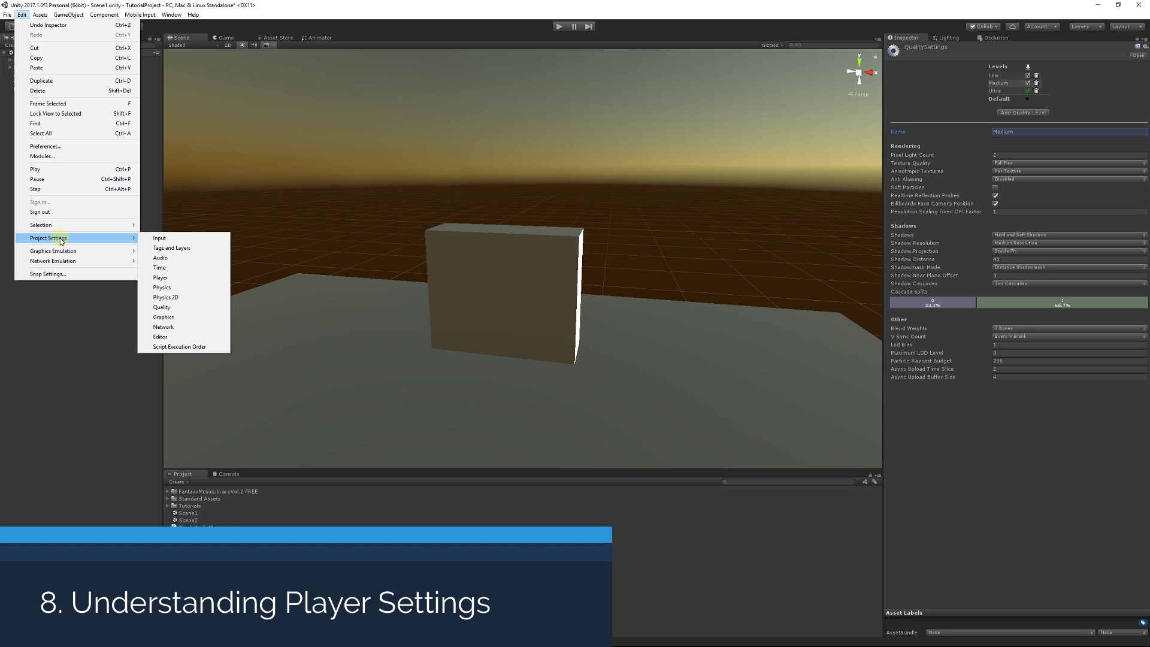
left_click(180, 277)
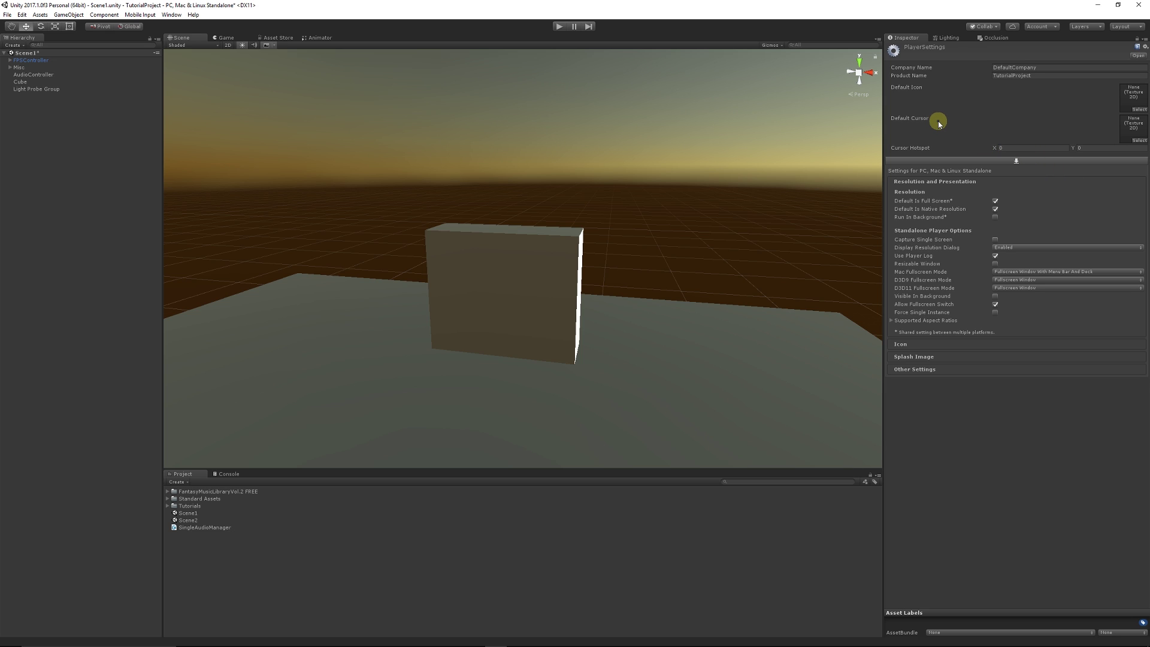
left_click(924, 182)
left_click(925, 182)
Keep Display Resolution Dialog Enabled and expand the Splash Image and Icon sections.
left_click(1013, 247)
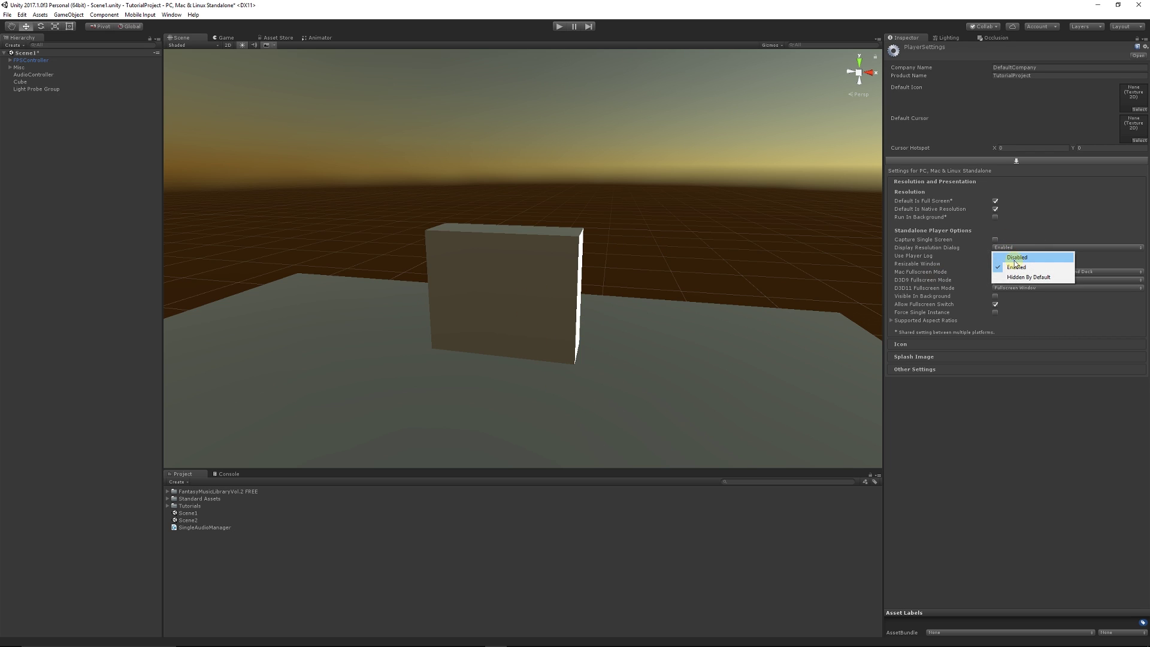
left_click(1015, 267)
left_click(950, 356)
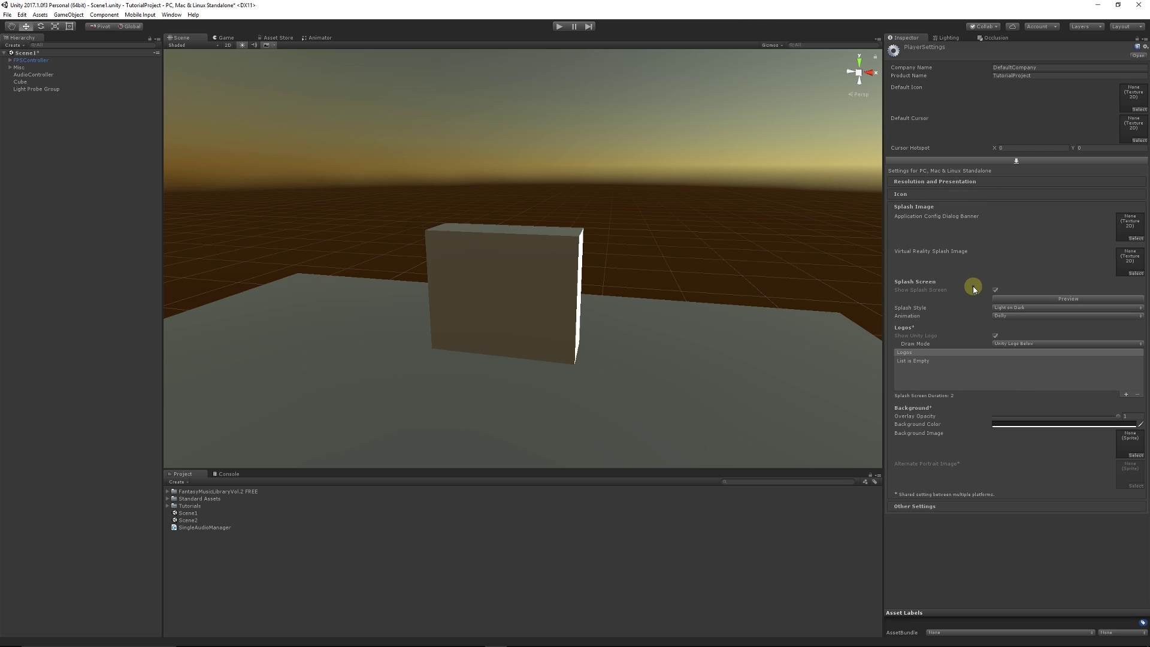
left_click(960, 197)
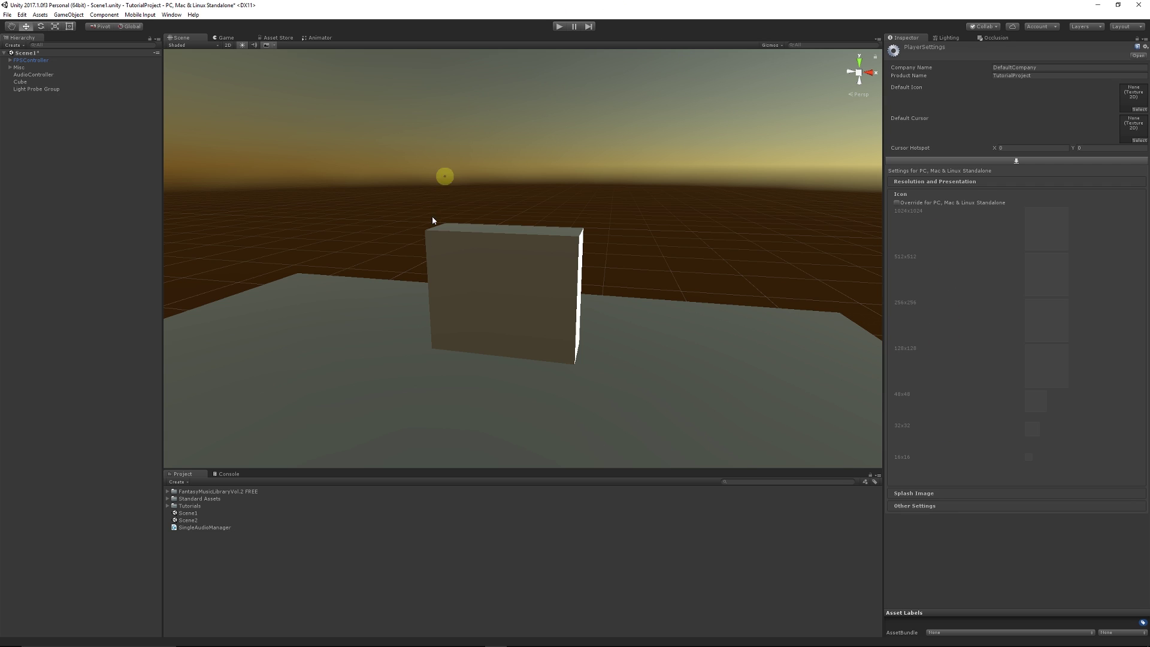
Give the Cube the orange label icon.
left_click(516, 271)
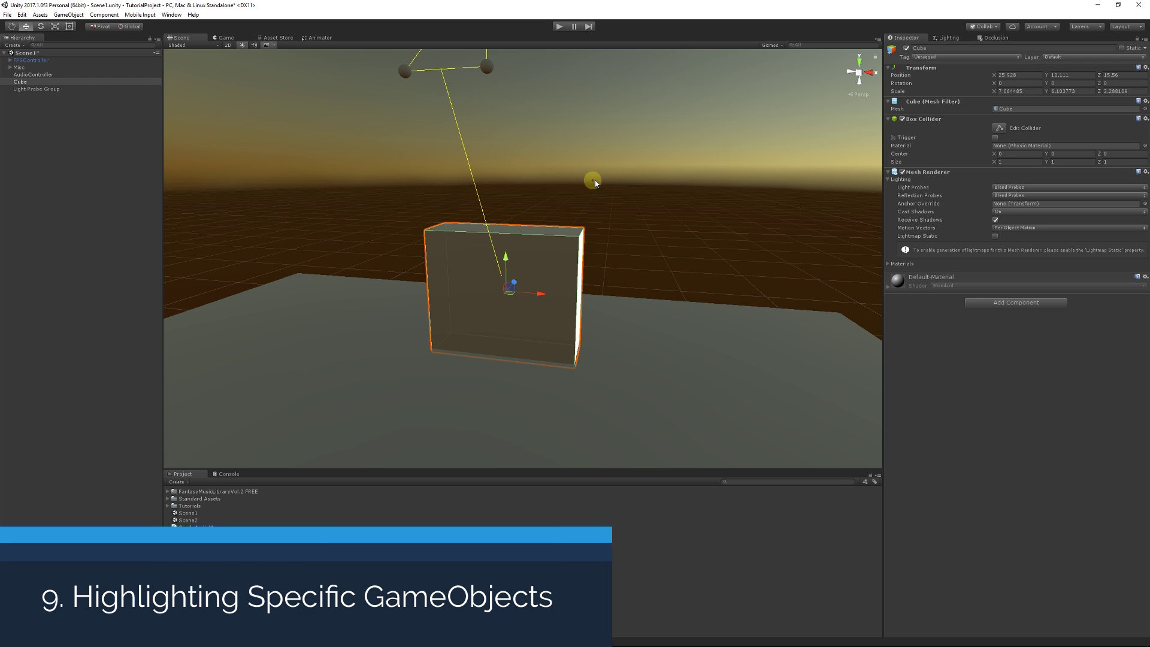
left_click(602, 182)
left_click(527, 262)
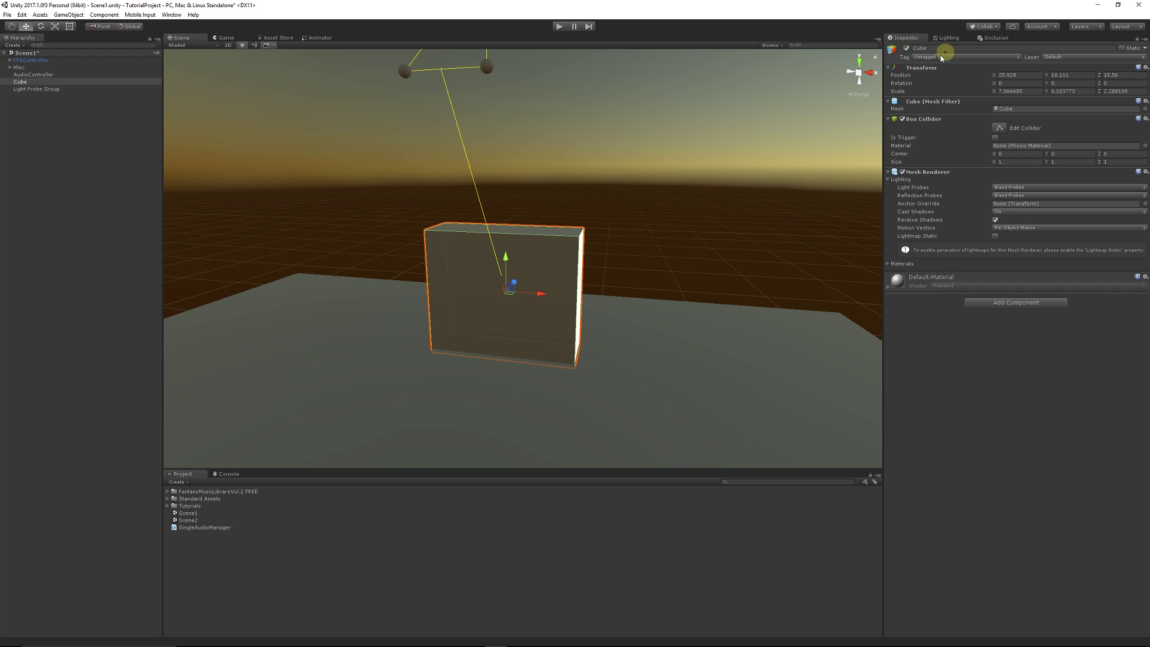
left_click(889, 53)
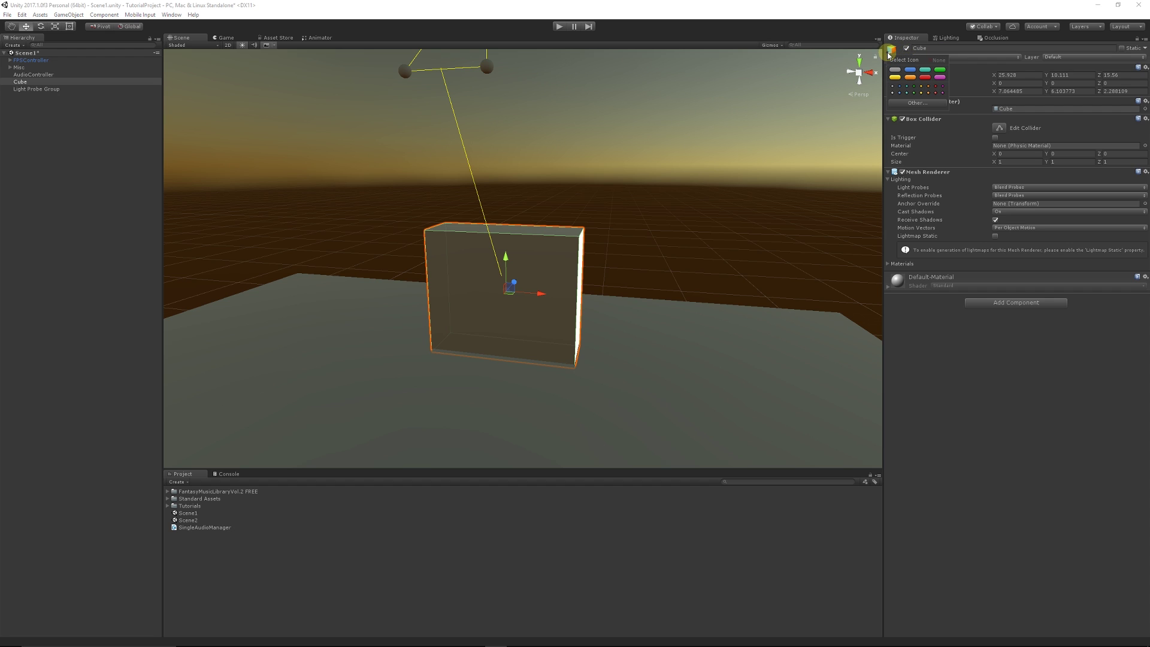
left_click(911, 81)
left_click(469, 144)
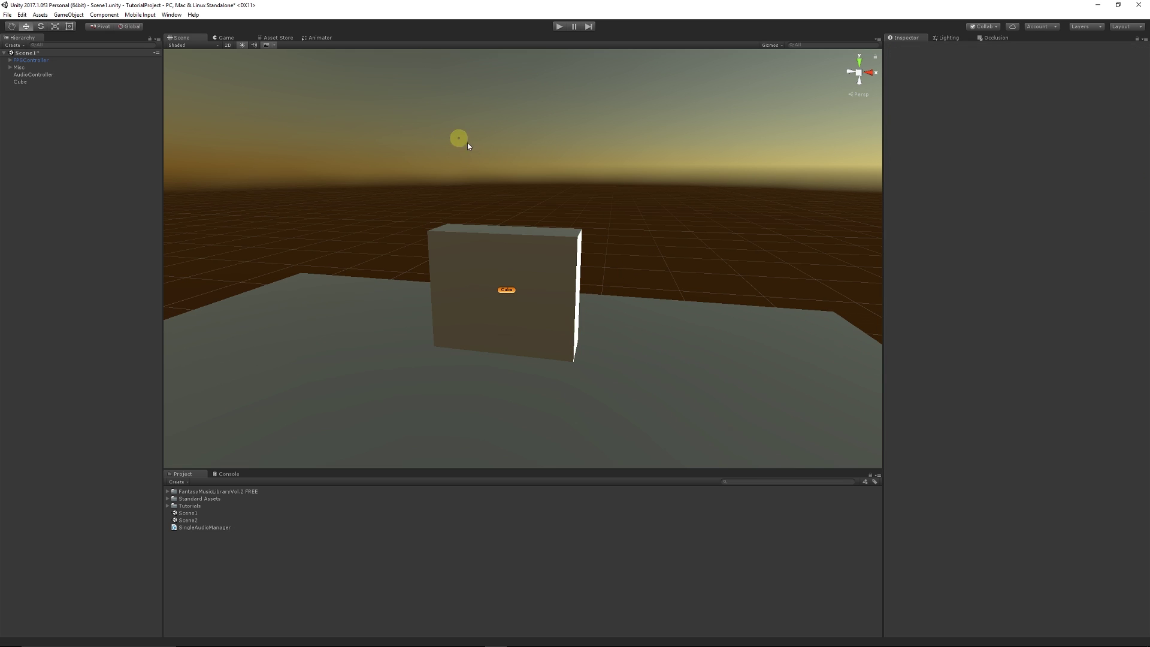
Rename the Cube to 'I AM A CUBE'.
scroll(620, 291, "up", 1)
left_click(555, 286)
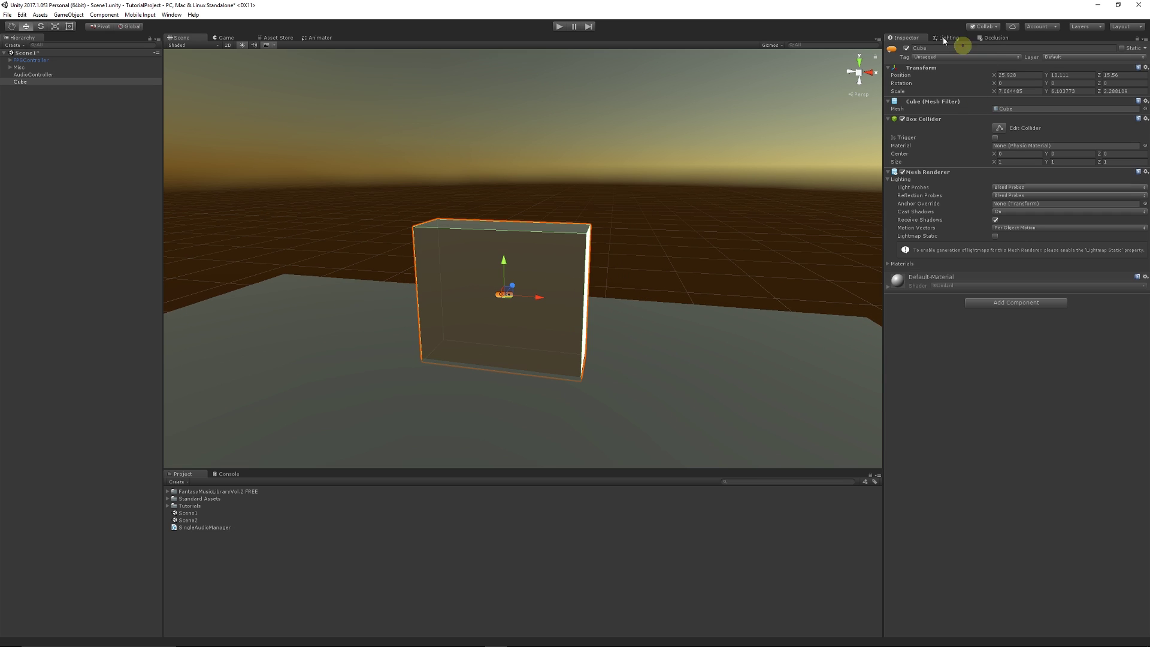
left_click(922, 48)
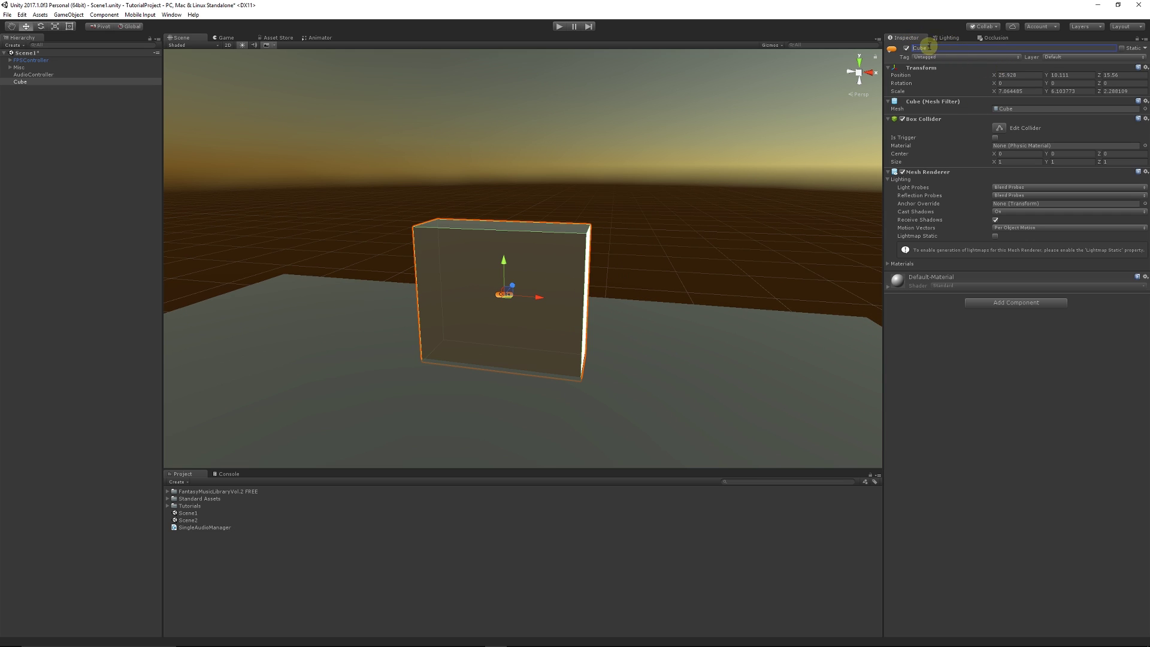
type("I AM A CUBE")
key("Return")
left_click(726, 254)
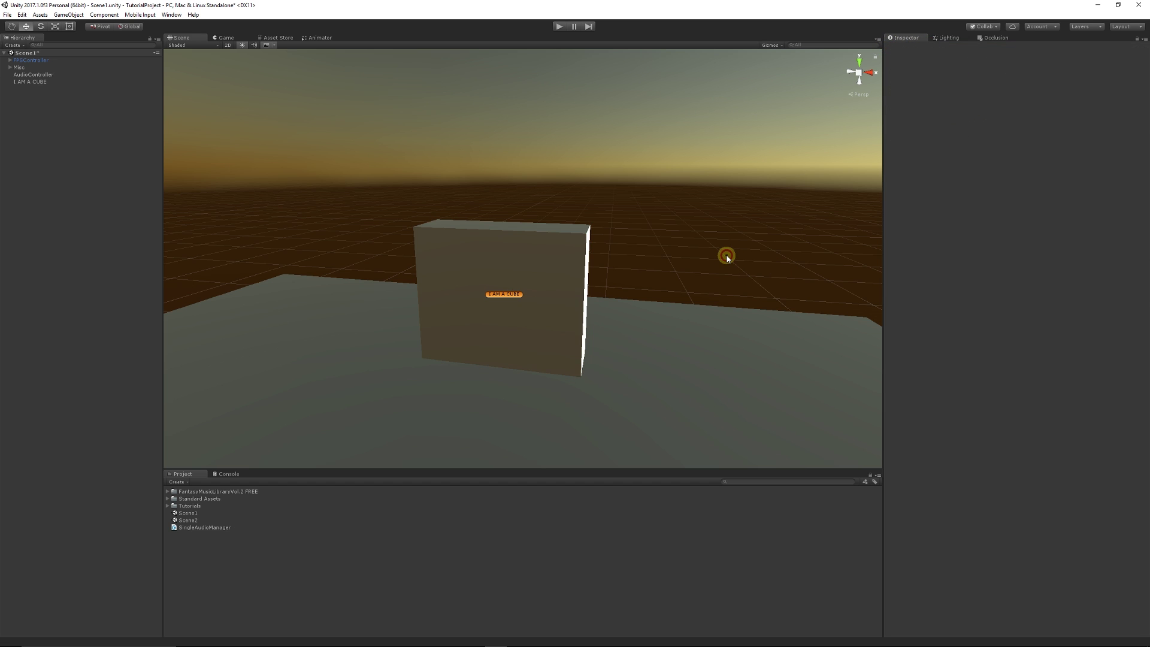
Orbit and zoom around the renamed cube to view its label in the scene.
scroll(687, 234, "down", 10)
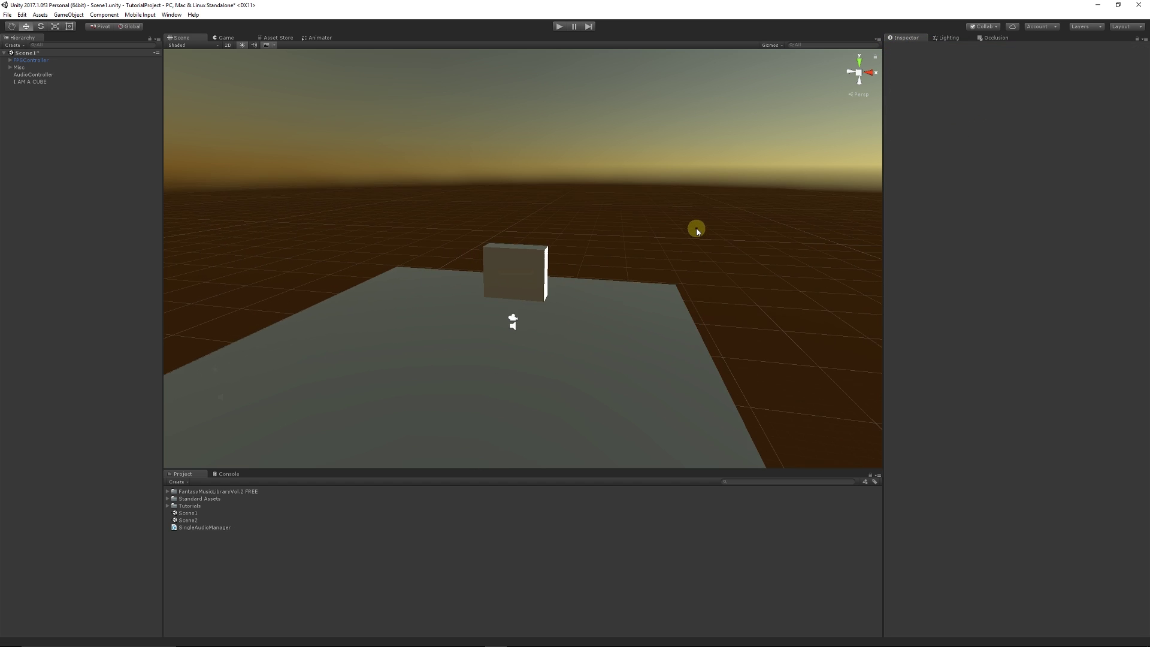
scroll(696, 230, "up", 6)
left_click_drag(696, 231, 483, 257, "alt")
left_click(483, 257)
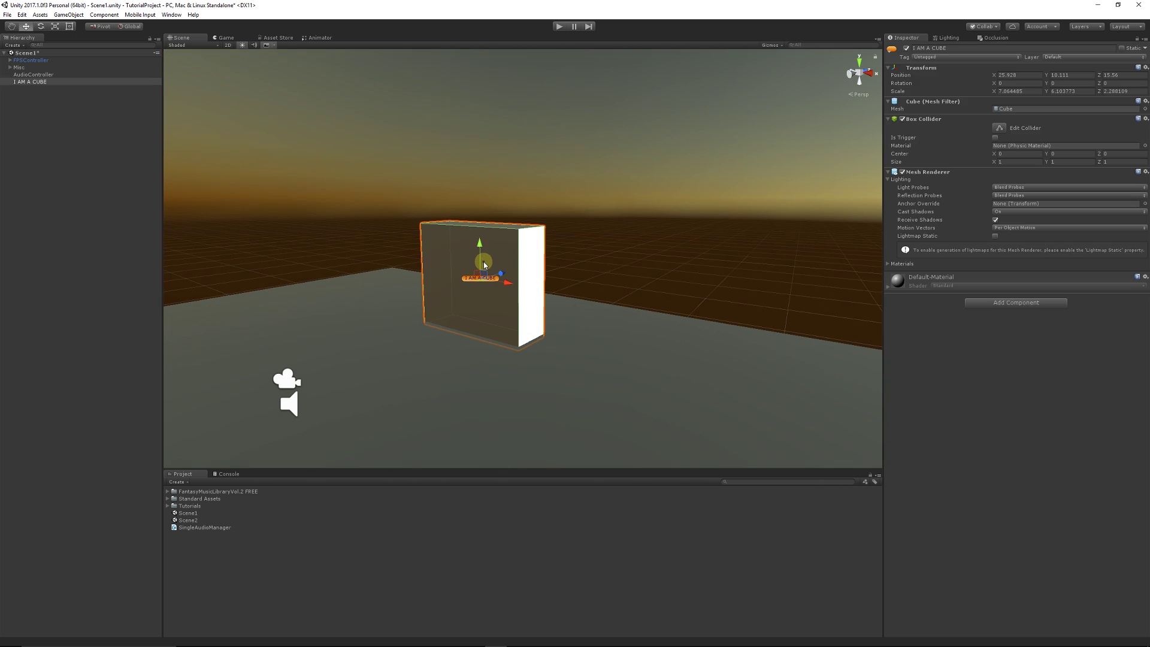
scroll(649, 205, "up", 5)
left_click_drag(649, 205, 657, 210, "alt")
left_click(660, 217)
scroll(661, 217, "down", 5)
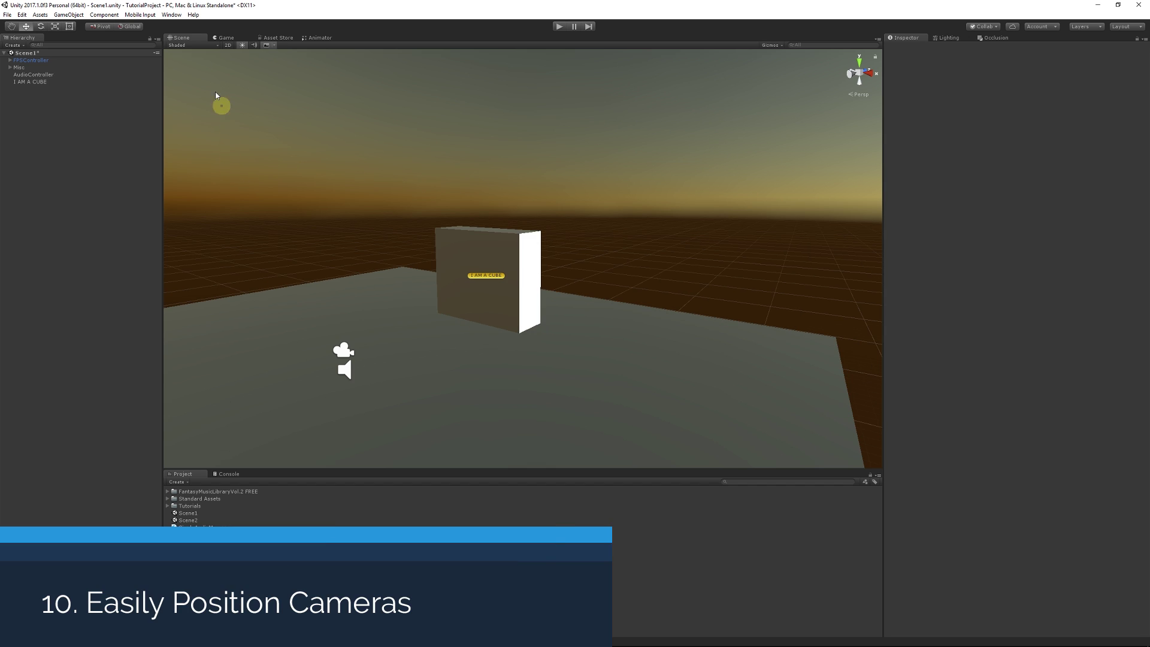
Add a new Camera, orbit the Scene view, and preview its Game view.
left_click(80, 16)
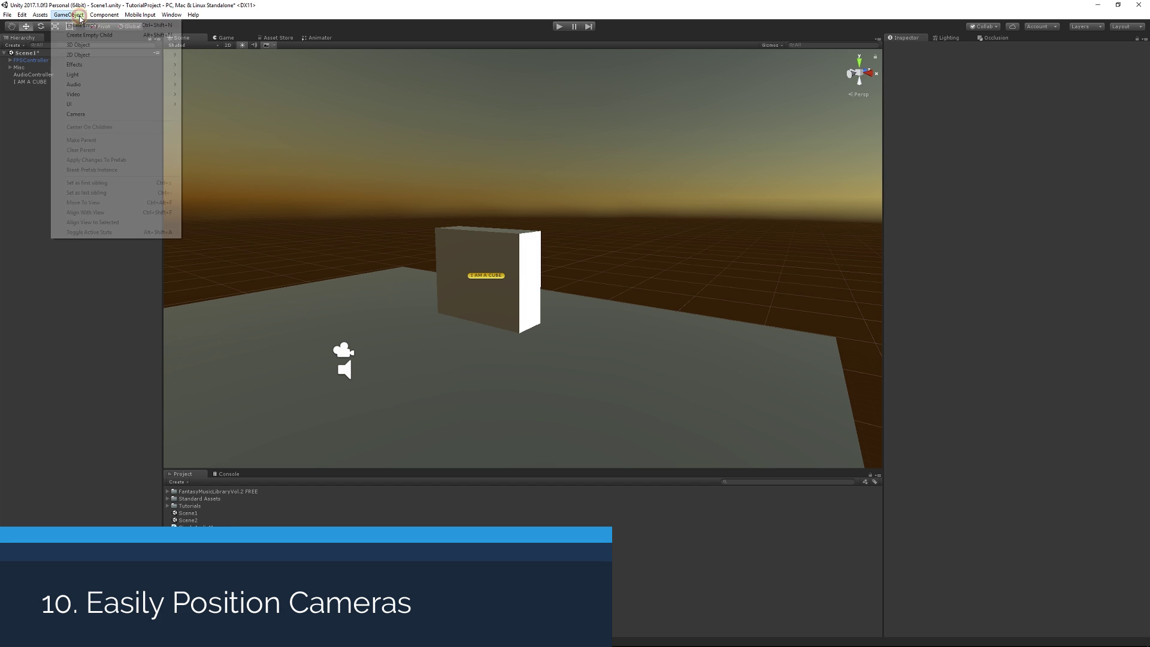
left_click(108, 114)
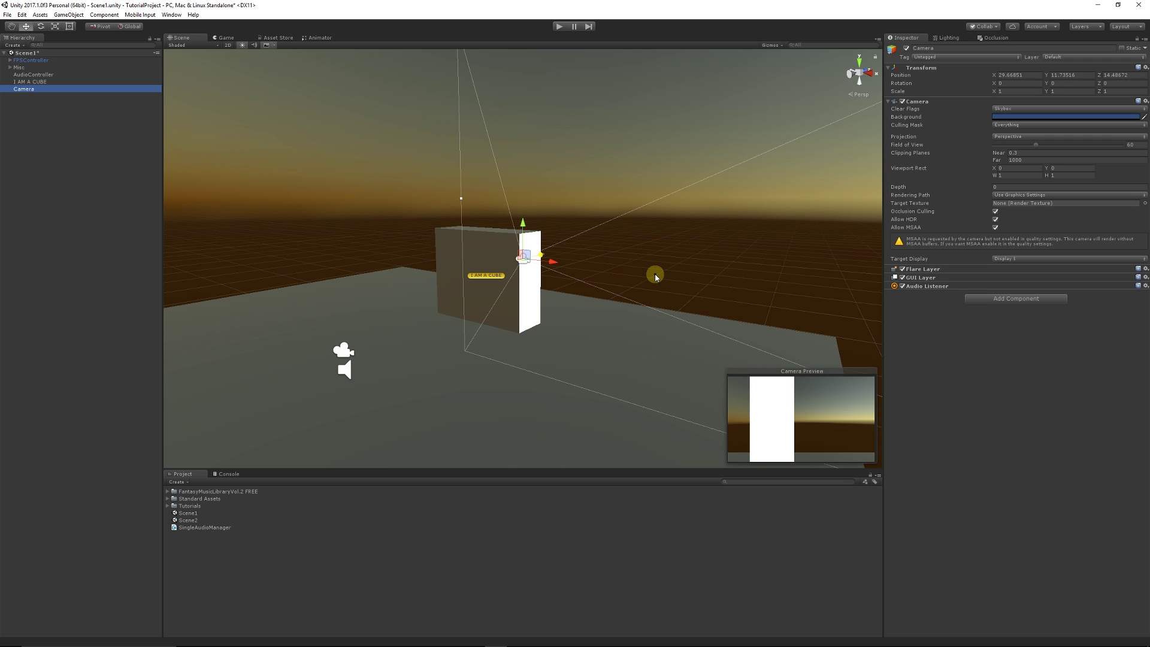
left_click_drag(561, 172, 452, 232, "alt")
left_click_drag(444, 328, 656, 315, "alt")
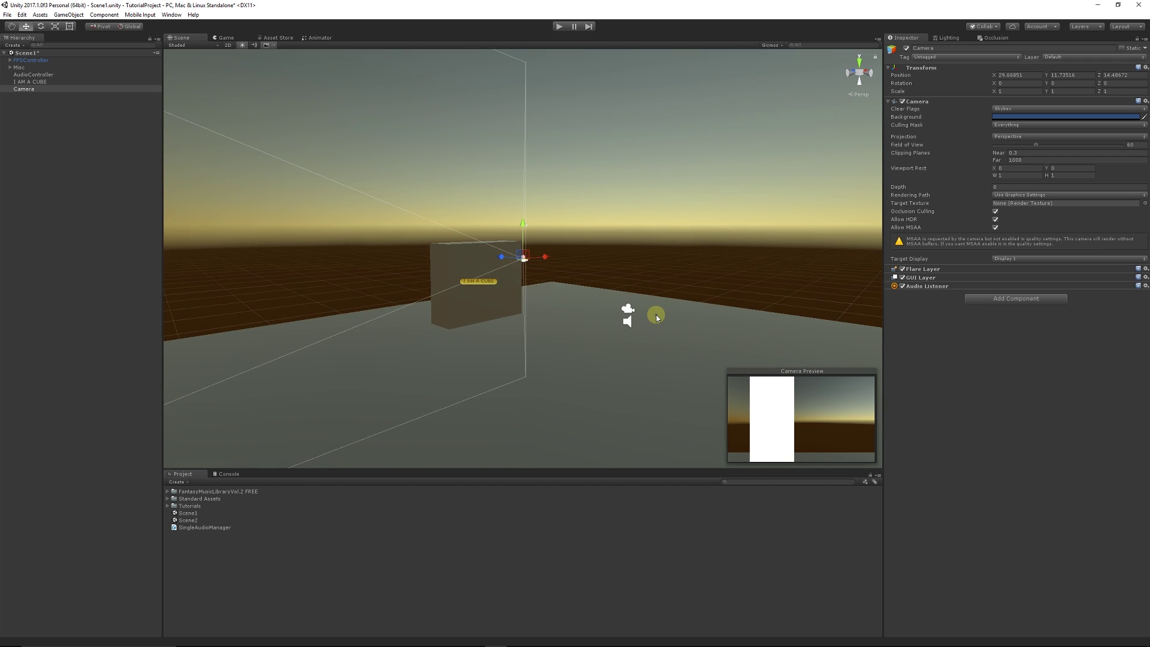
left_click(221, 37)
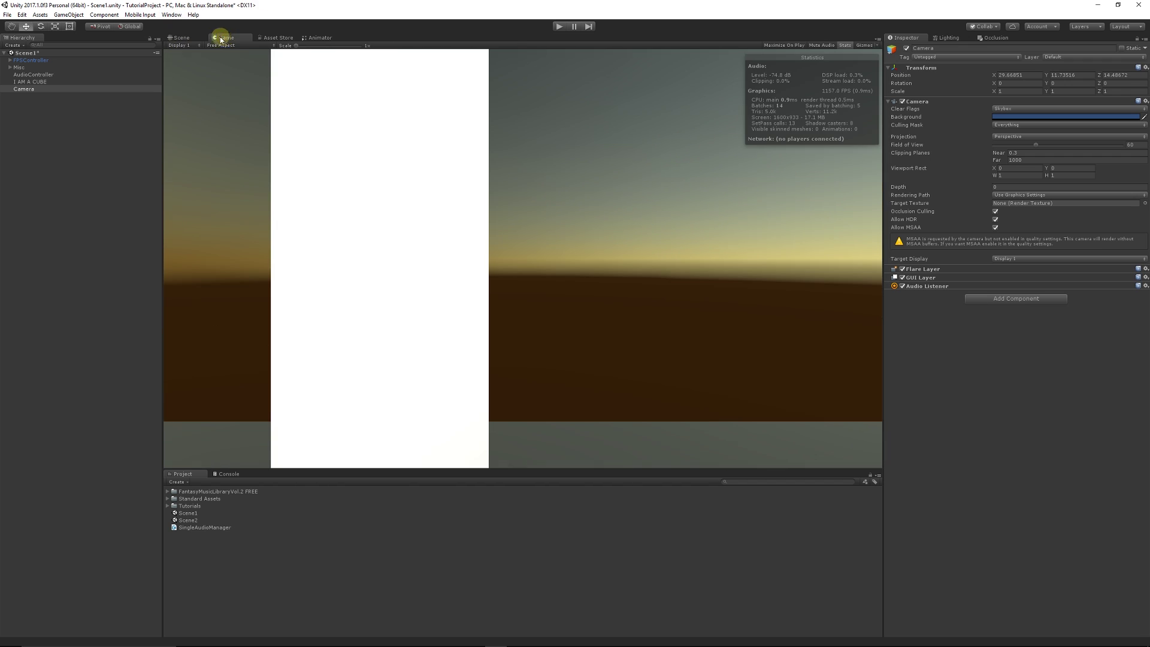
left_click(180, 37)
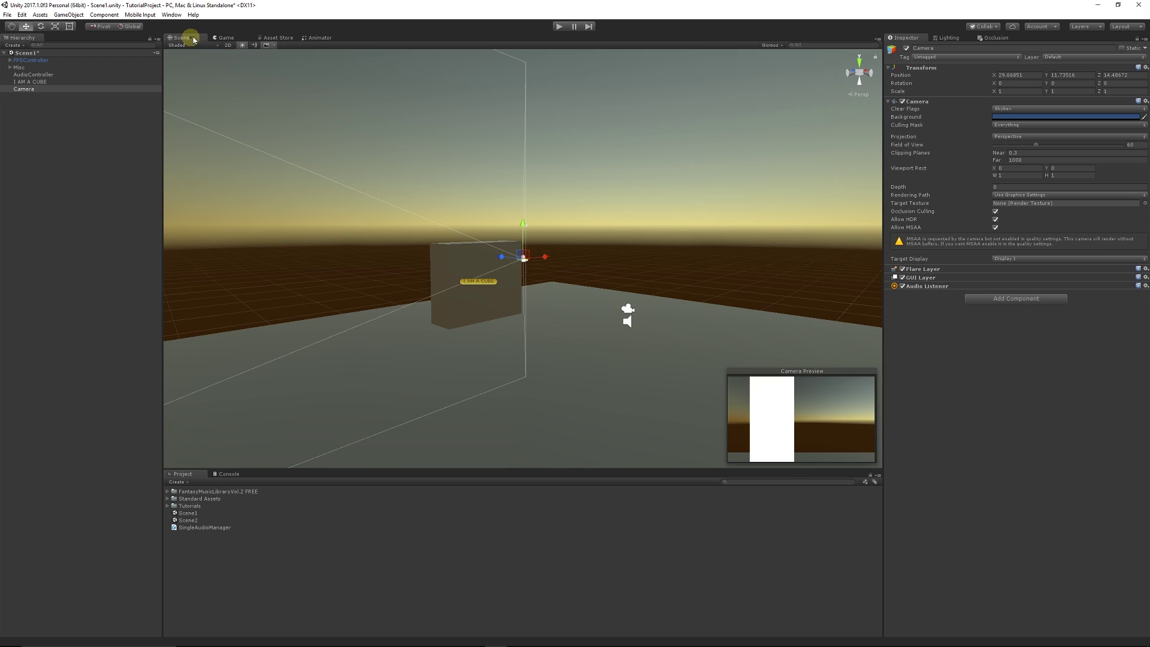
Align the camera with the Scene view and check the result in the Game view.
left_click(69, 15)
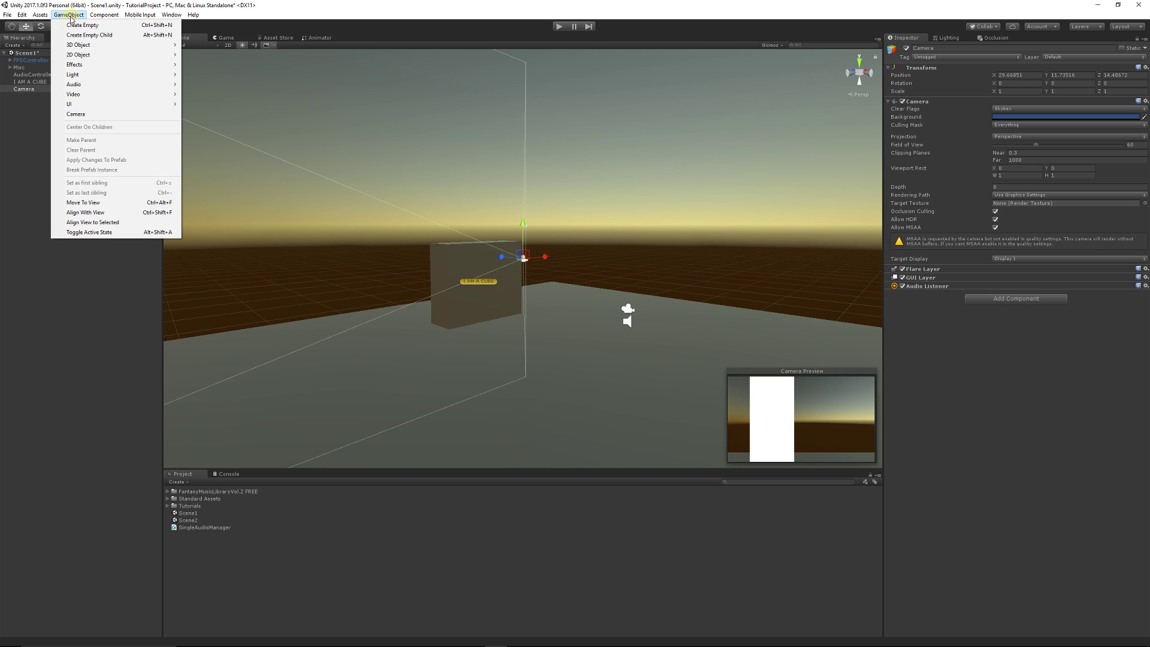
left_click(100, 213)
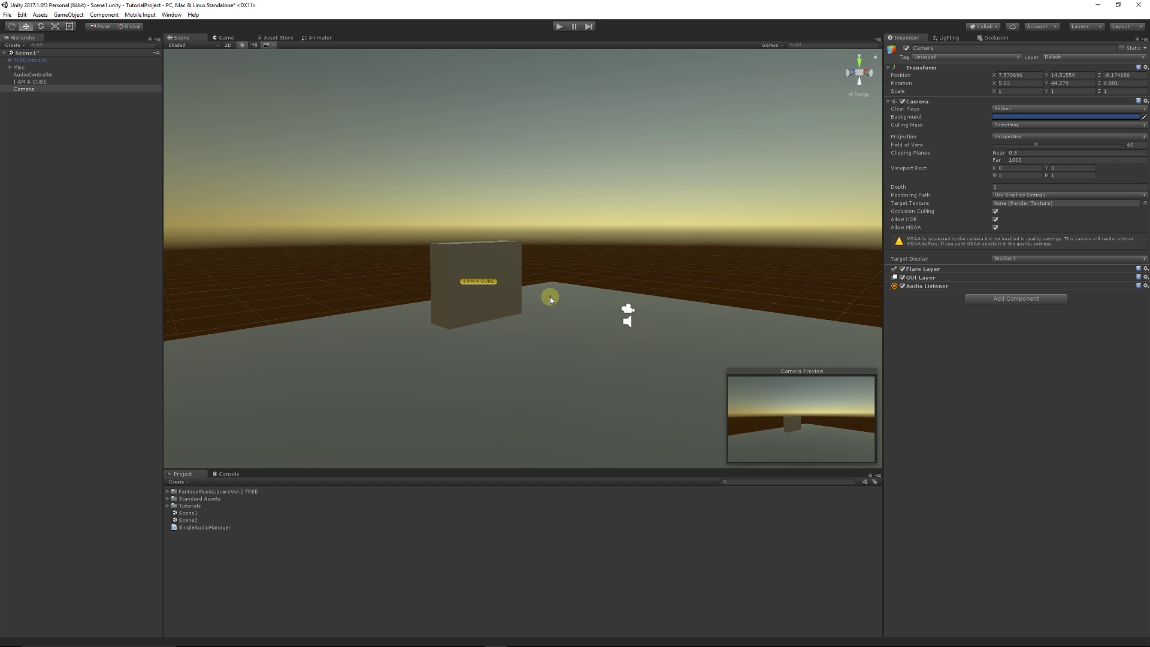
key("f")
left_click_drag(591, 291, 617, 239, "alt")
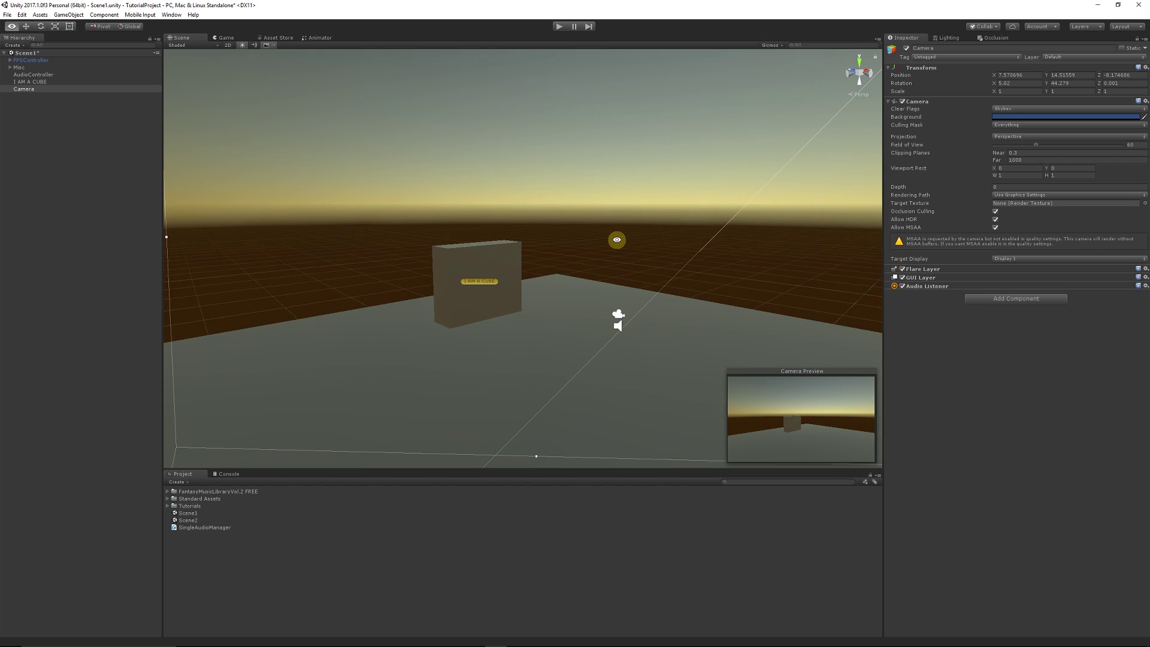
scroll(617, 240, "down", 5, "alt")
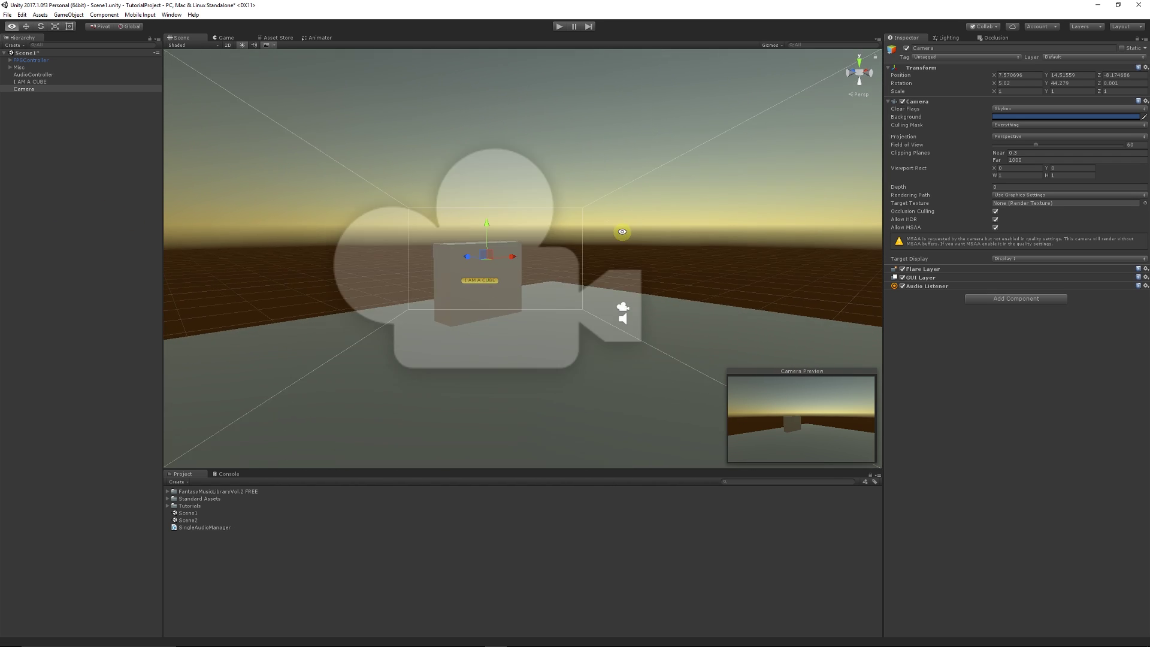
left_click(223, 39)
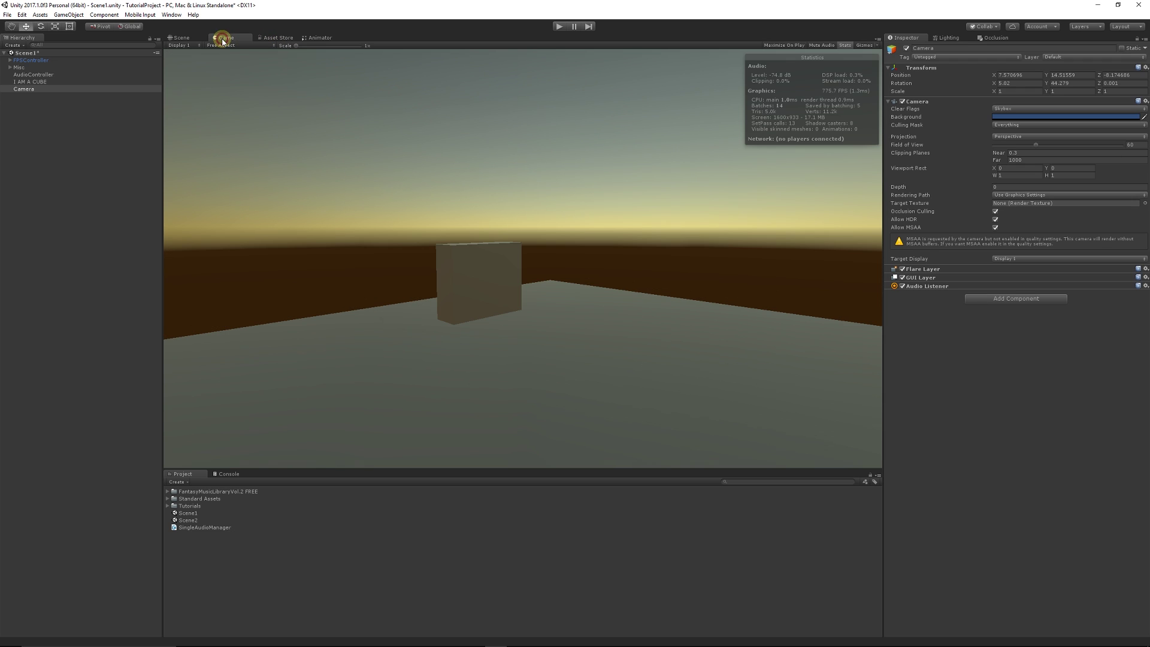
left_click(179, 38)
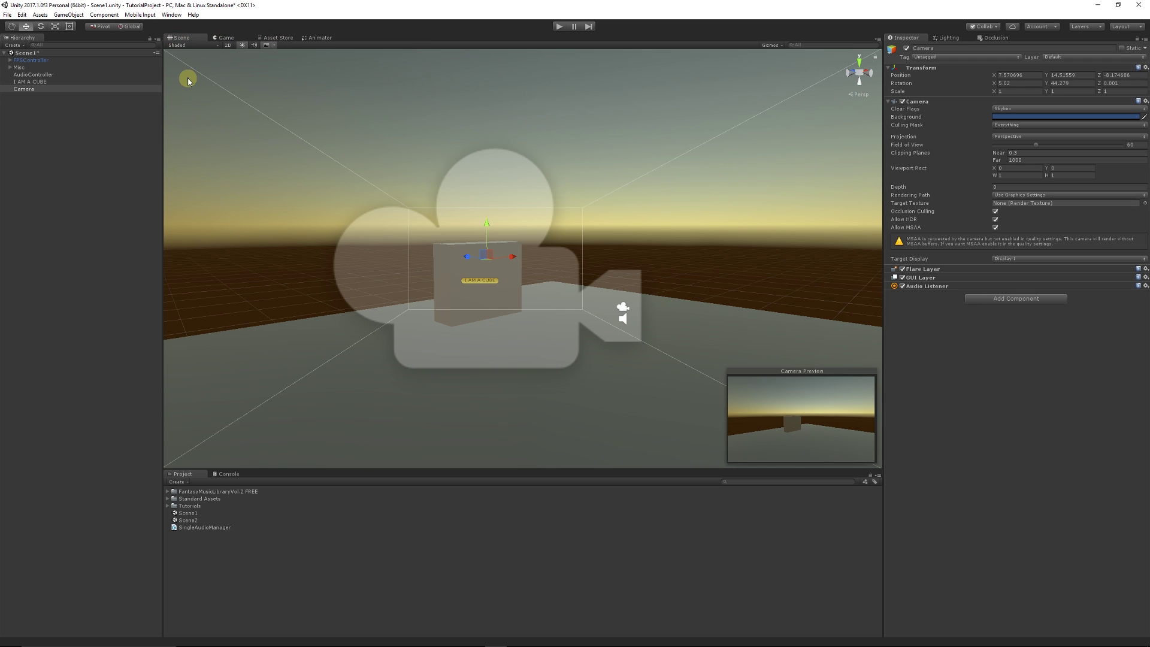